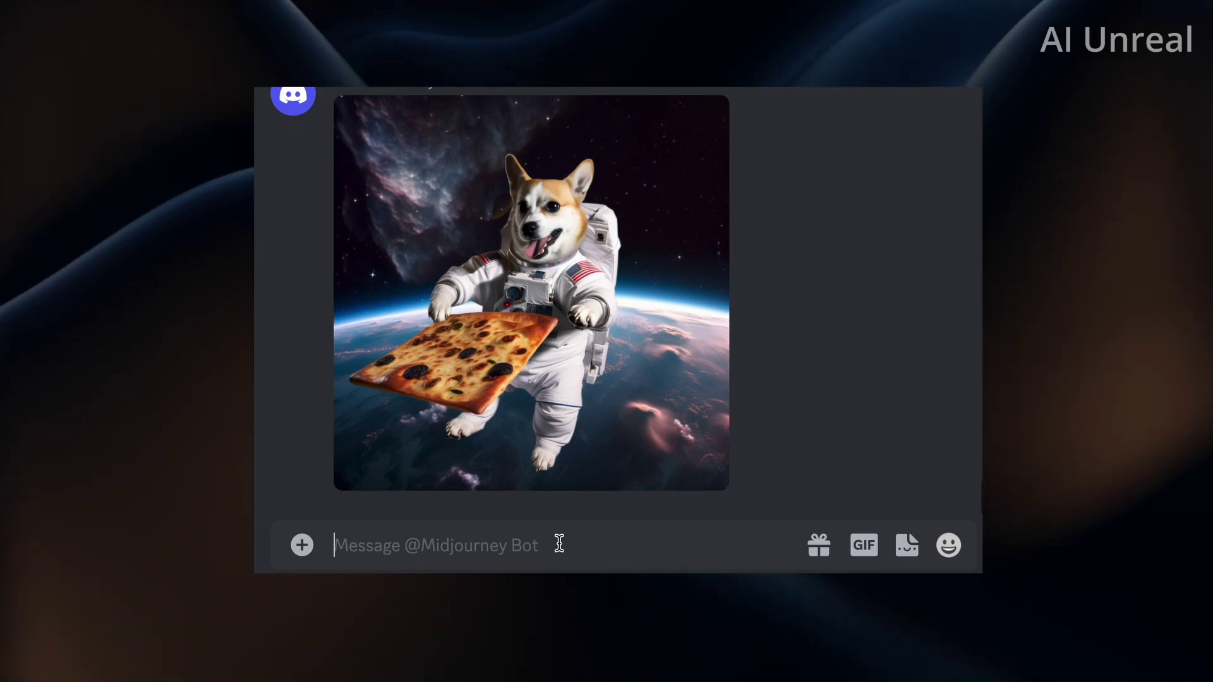
Copy the web address of the corgi astronaut holding pizza image.
click(303, 547)
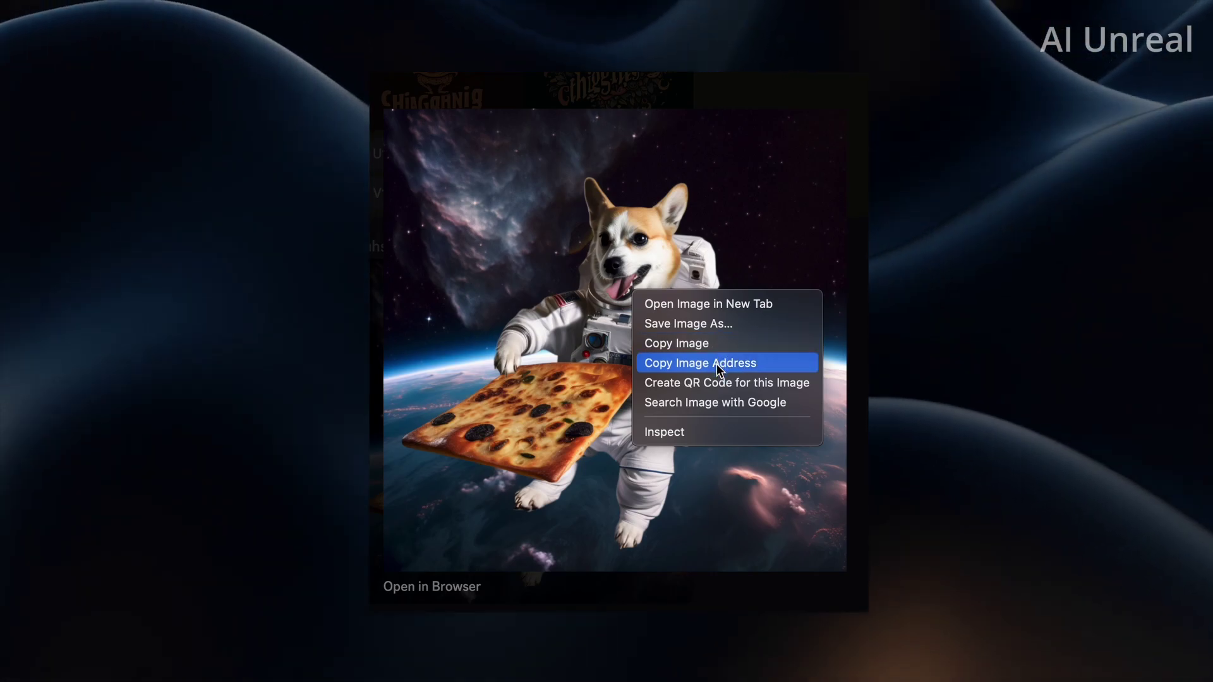
click(717, 364)
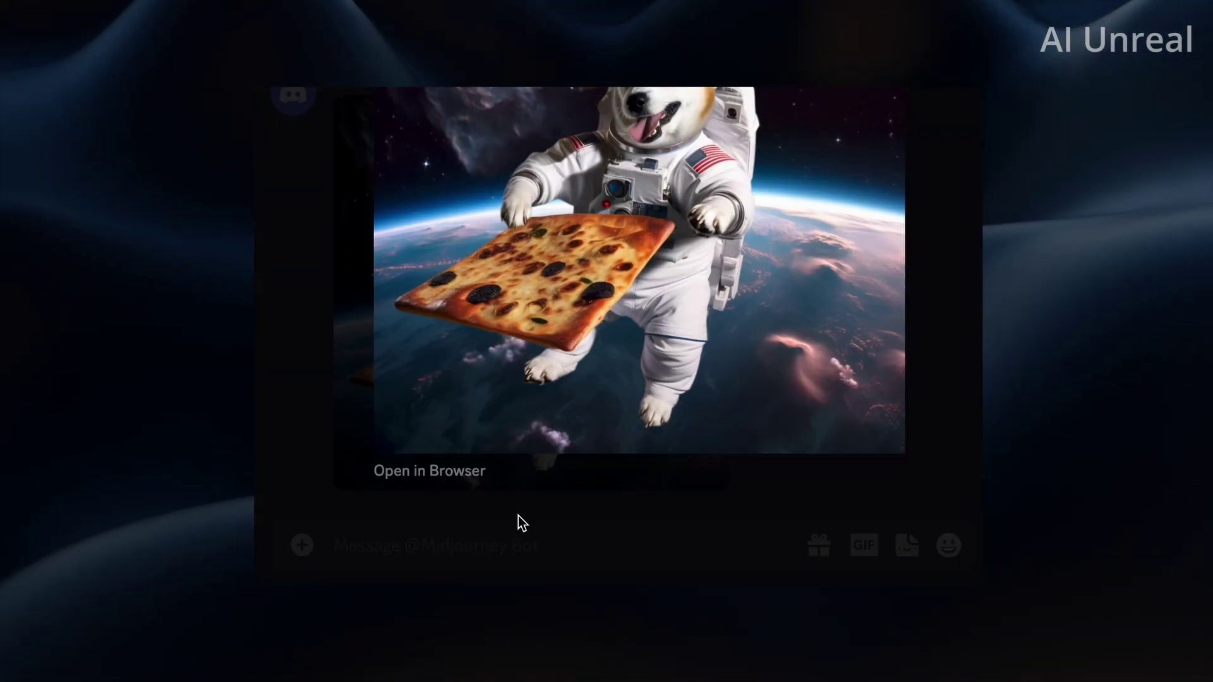
Write an /imagine prompt with the pasted corgi image URL plus a floating-in-space description.
click(516, 521)
click(488, 542)
text(/imagine)
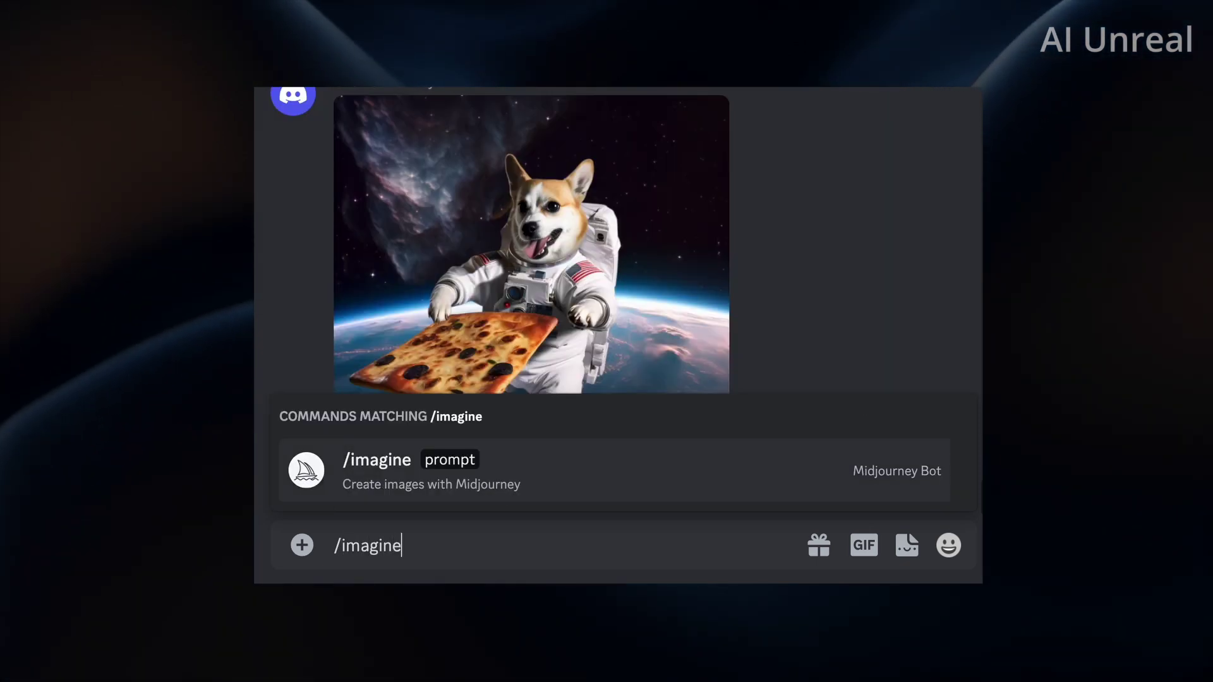
key(Tab)
key(ctrl+v)
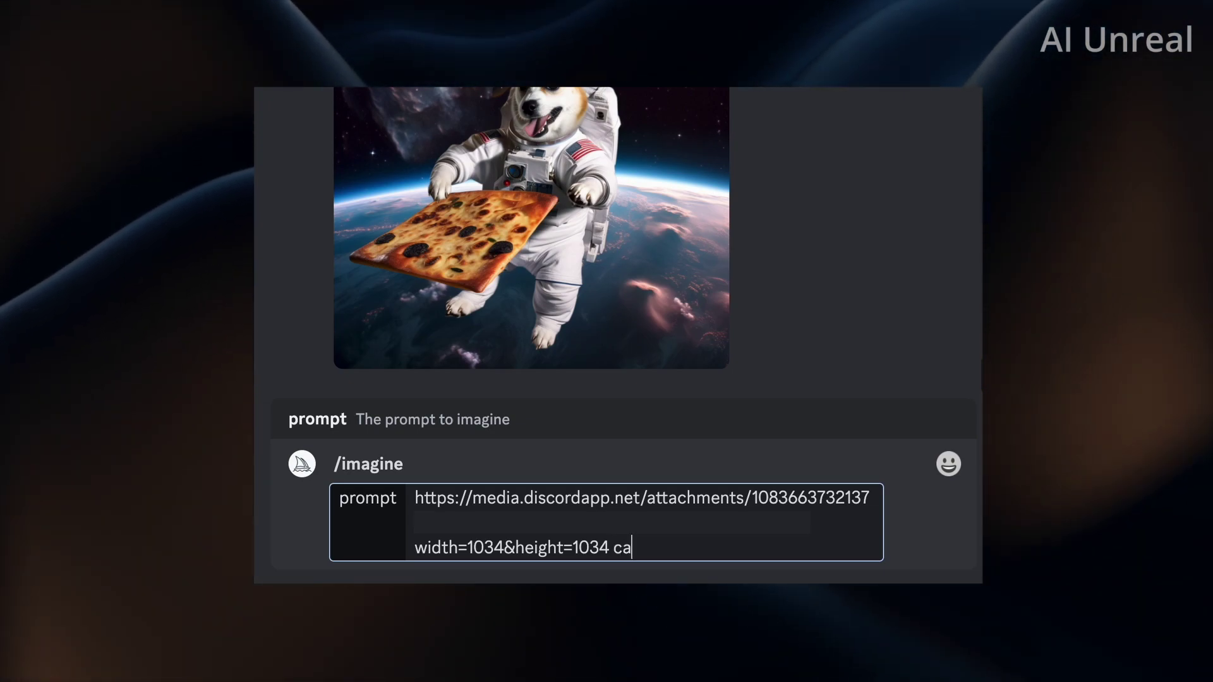
text(floatiing in)
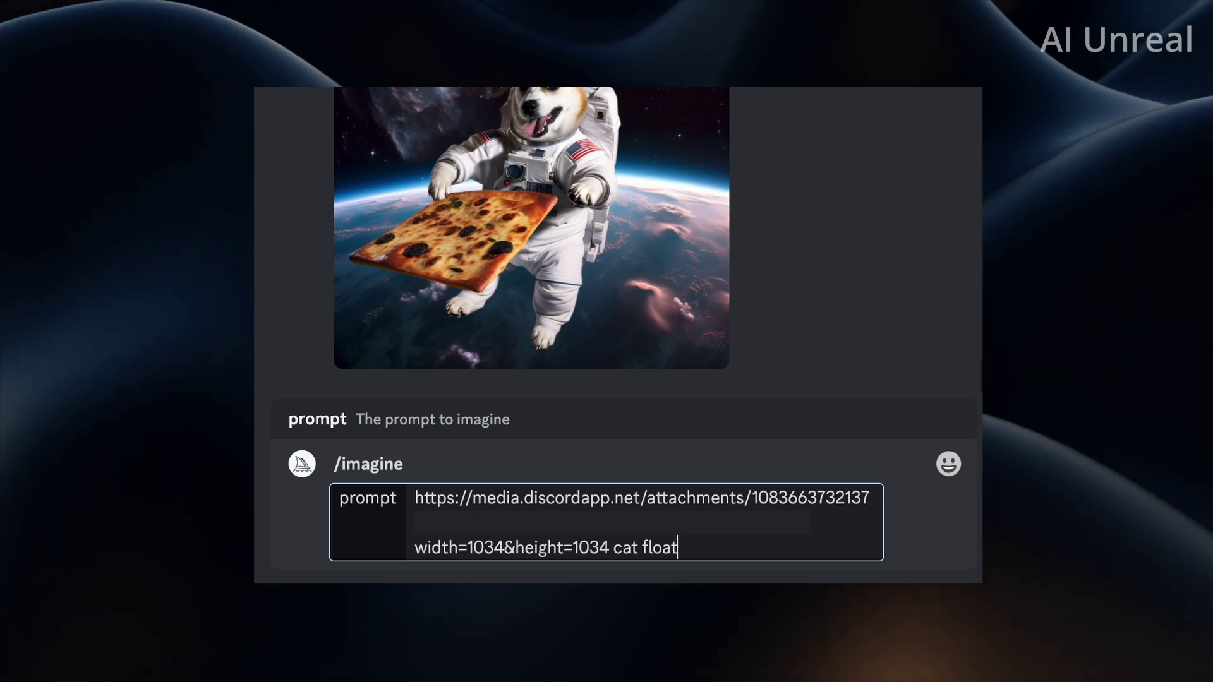
key(BackSpace)
key(BackSpace)
key(BackSpace)
key(BackSpace)
key(BackSpace)
key(BackSpace)
key(BackSpace)
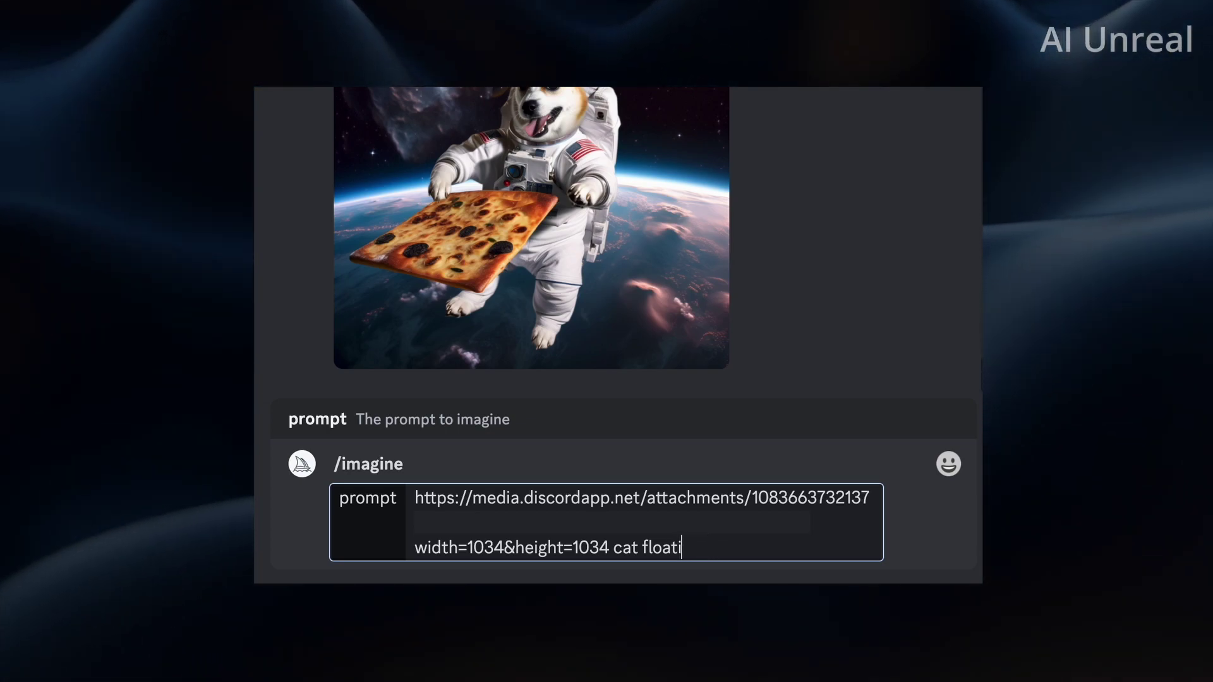
text(ing si)
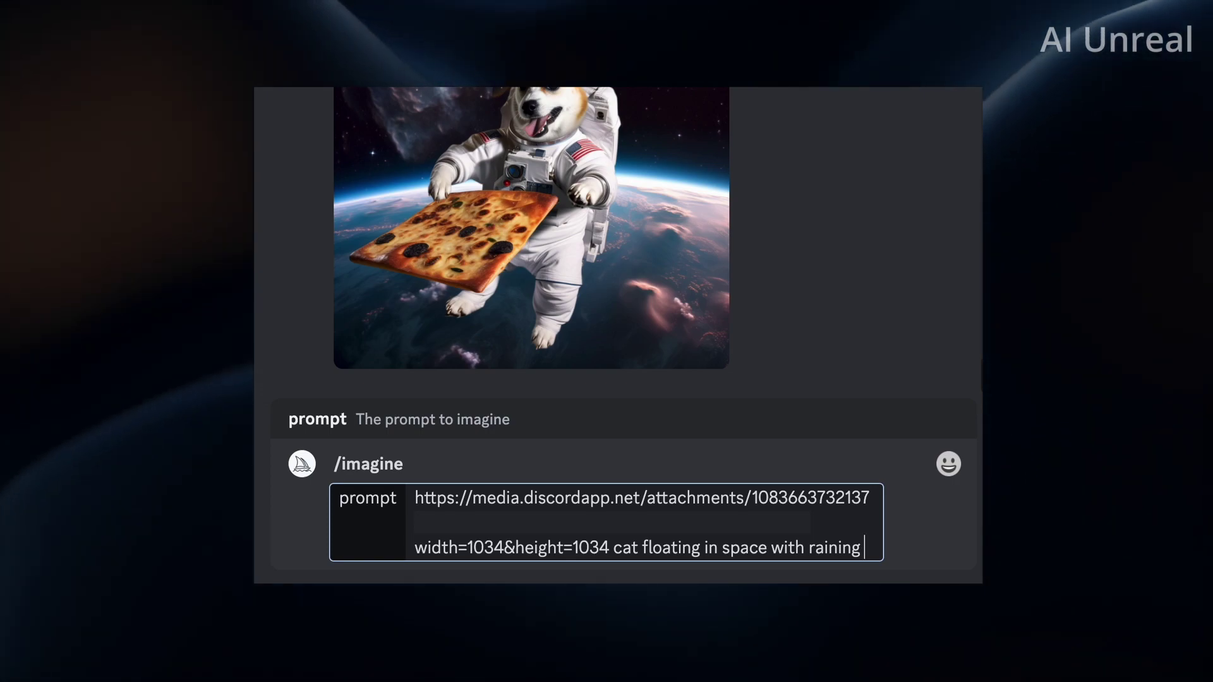
text(otto)
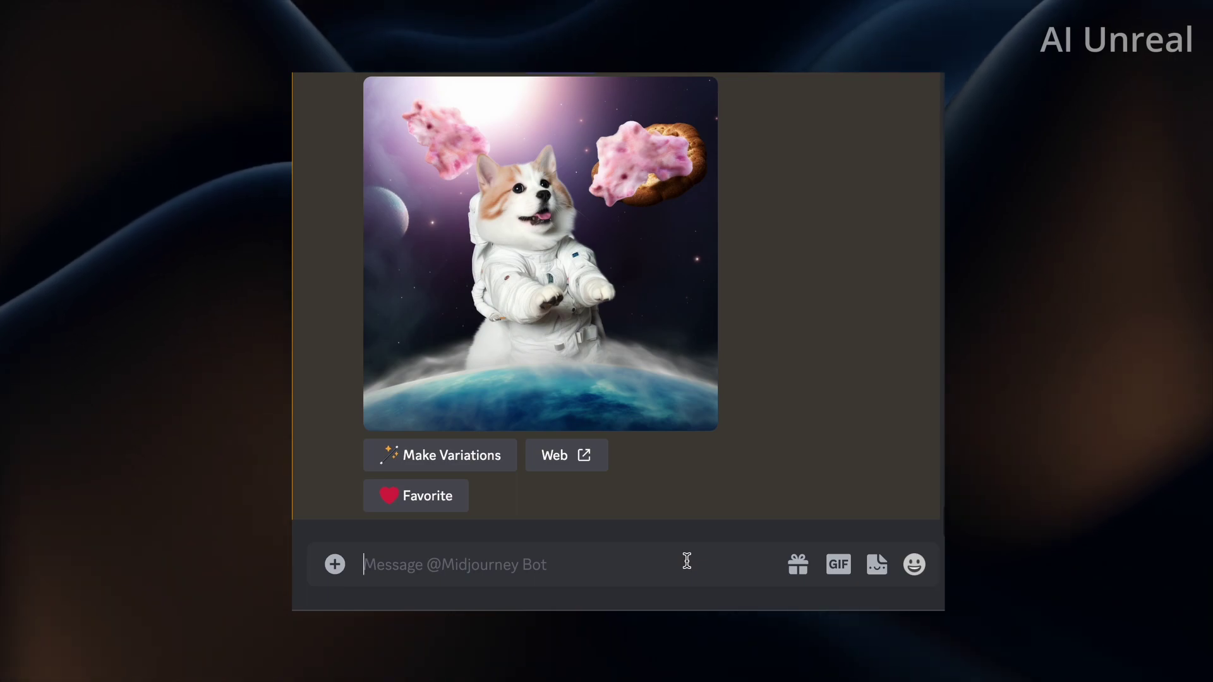
Choose the /blend command from the slash-command list to blend images.
click(687, 561)
text(/)
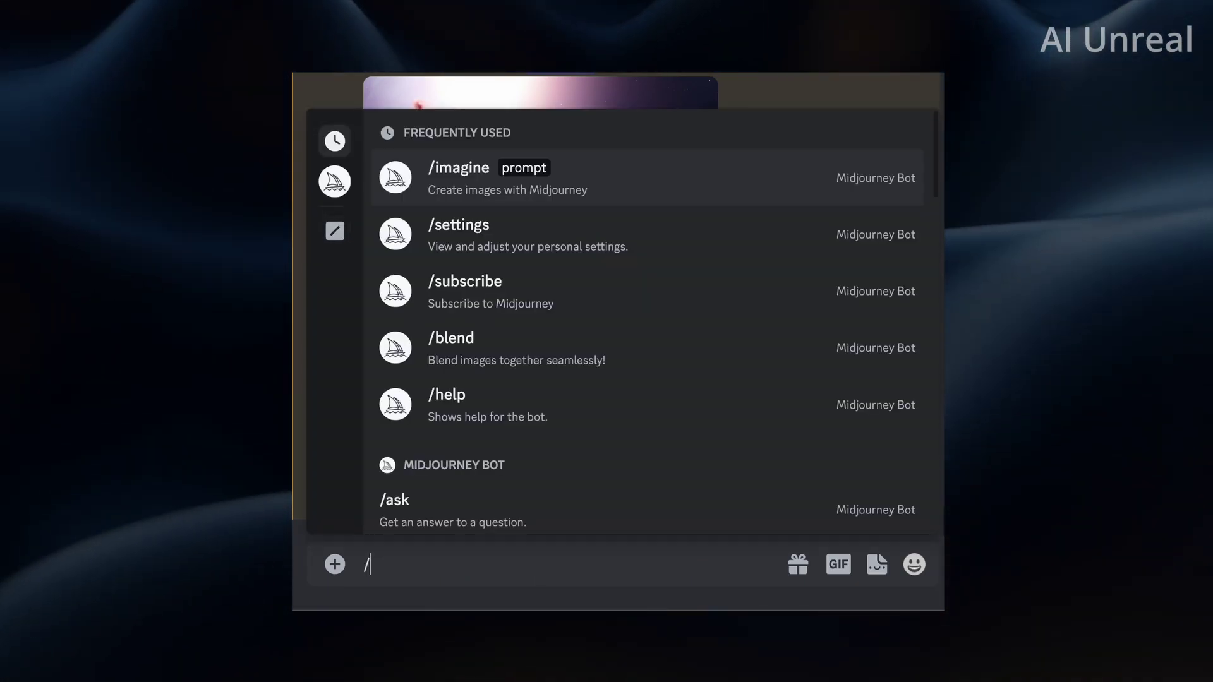
click(463, 358)
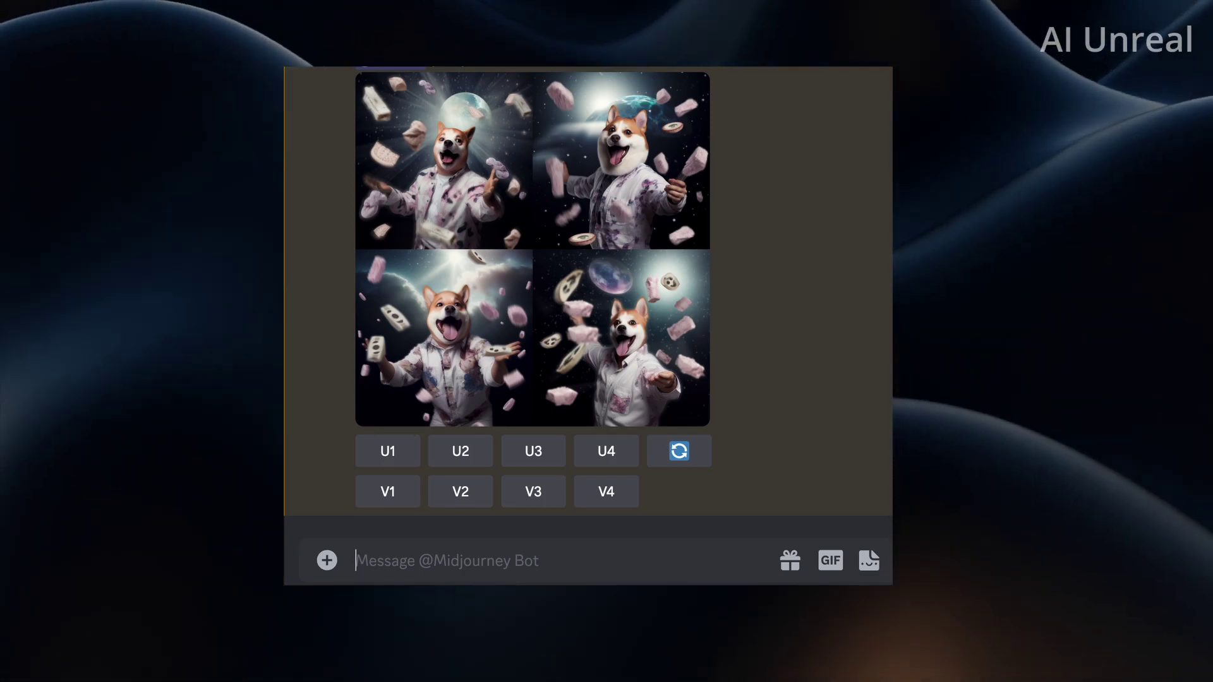
Run /imagine with a prompt made of the heart, Santa and cactus emojis.
text(/imagine)
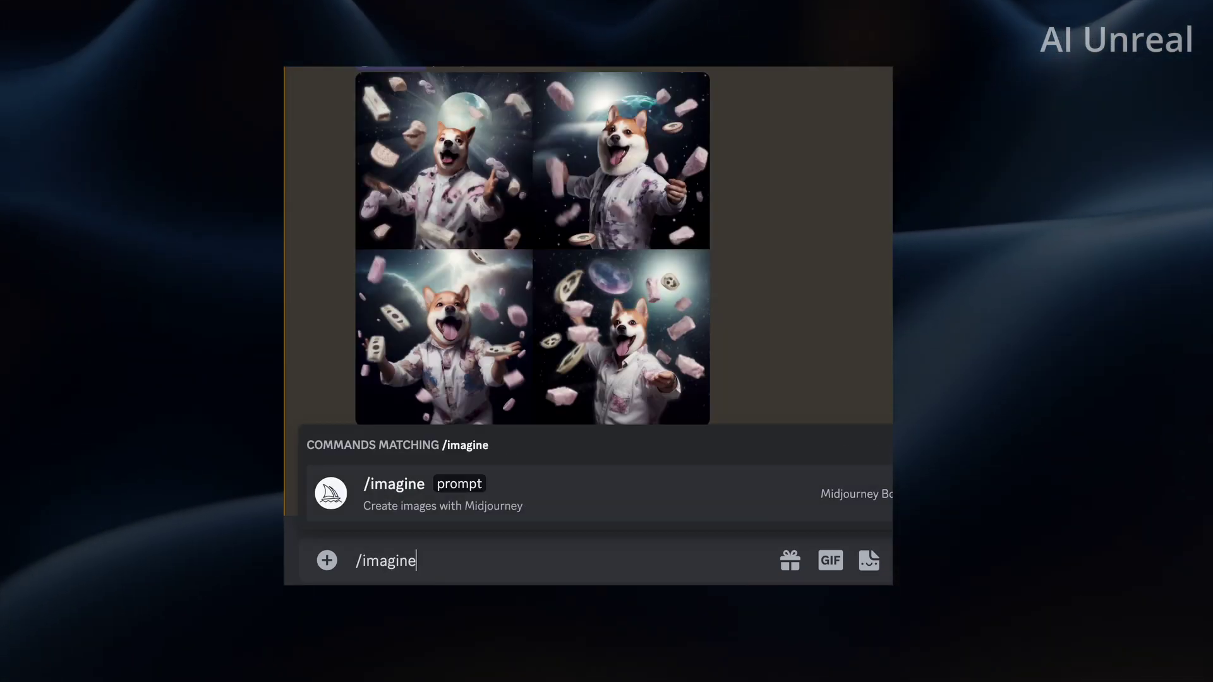
key(Return)
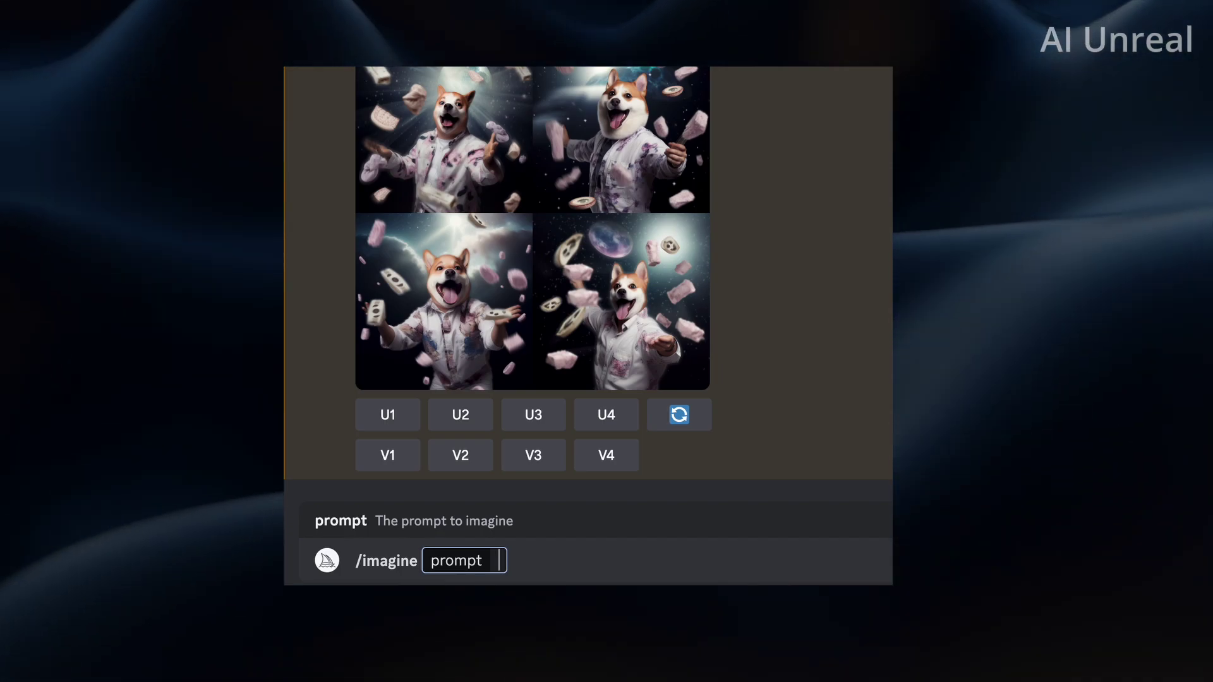
text(:)
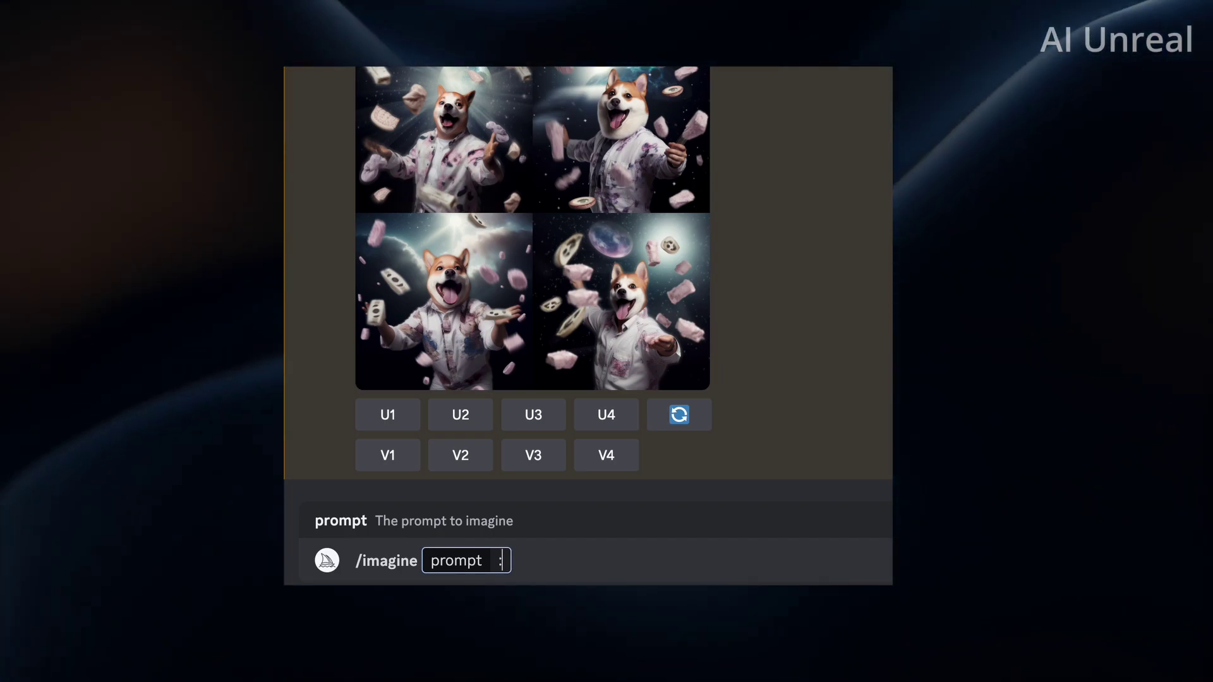
text(heart)
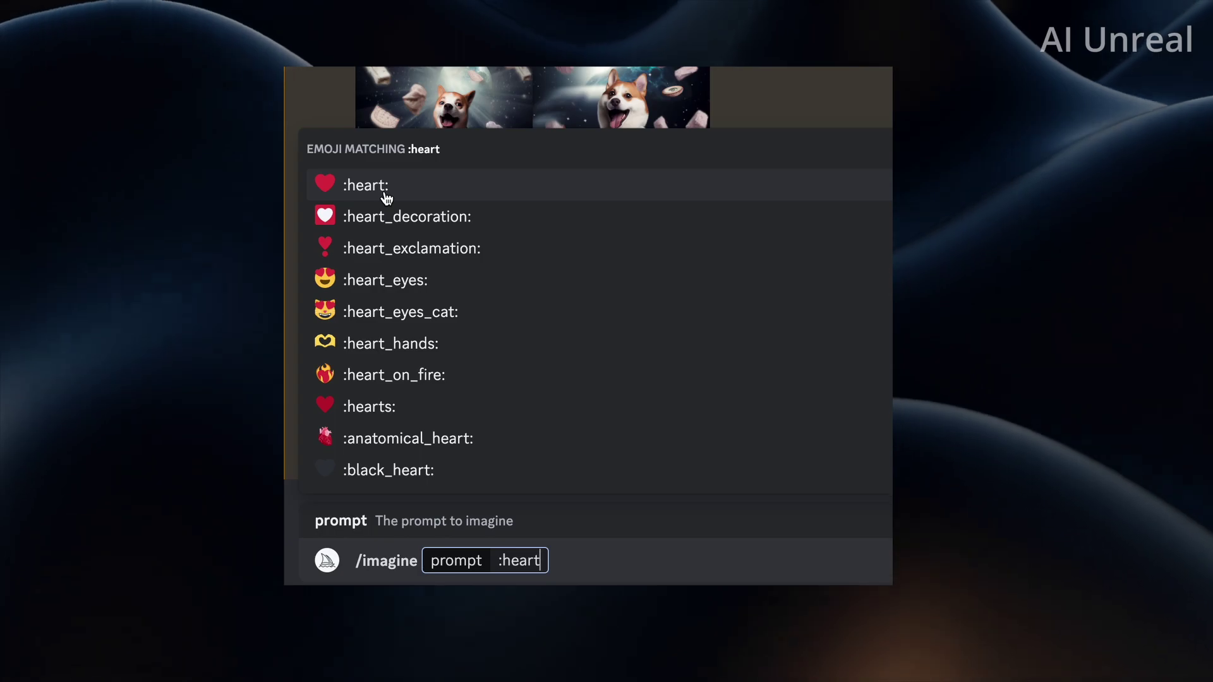
click(386, 198)
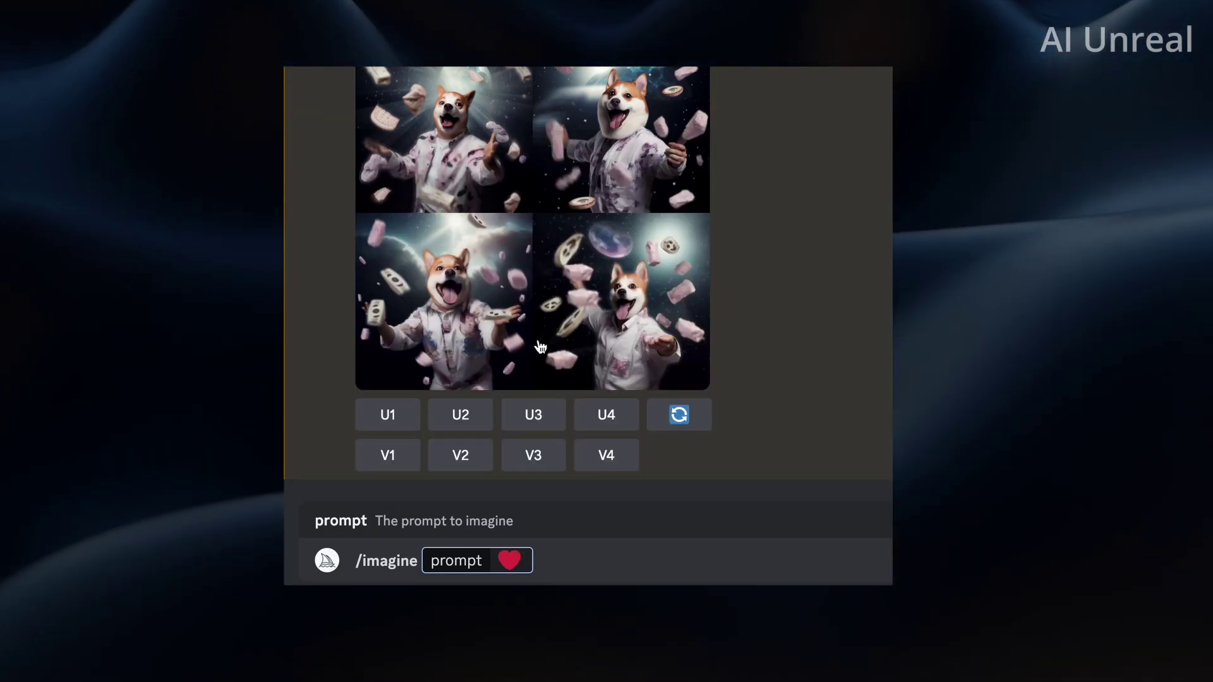
text(:san)
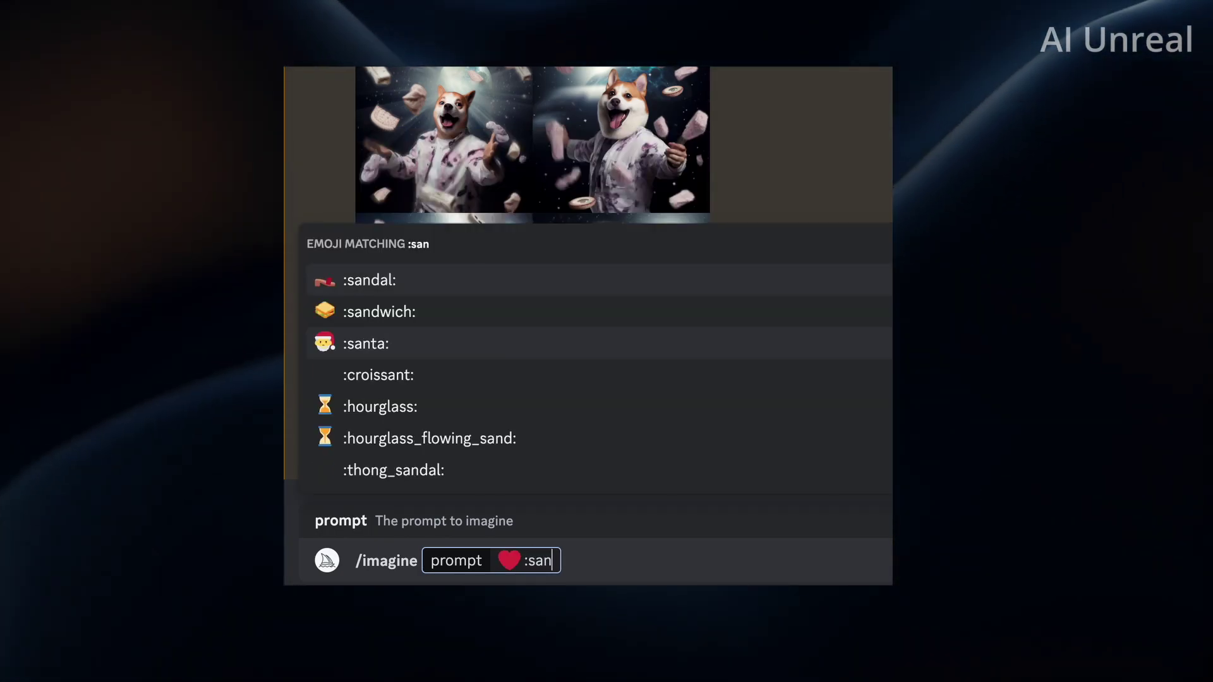
text(ta)
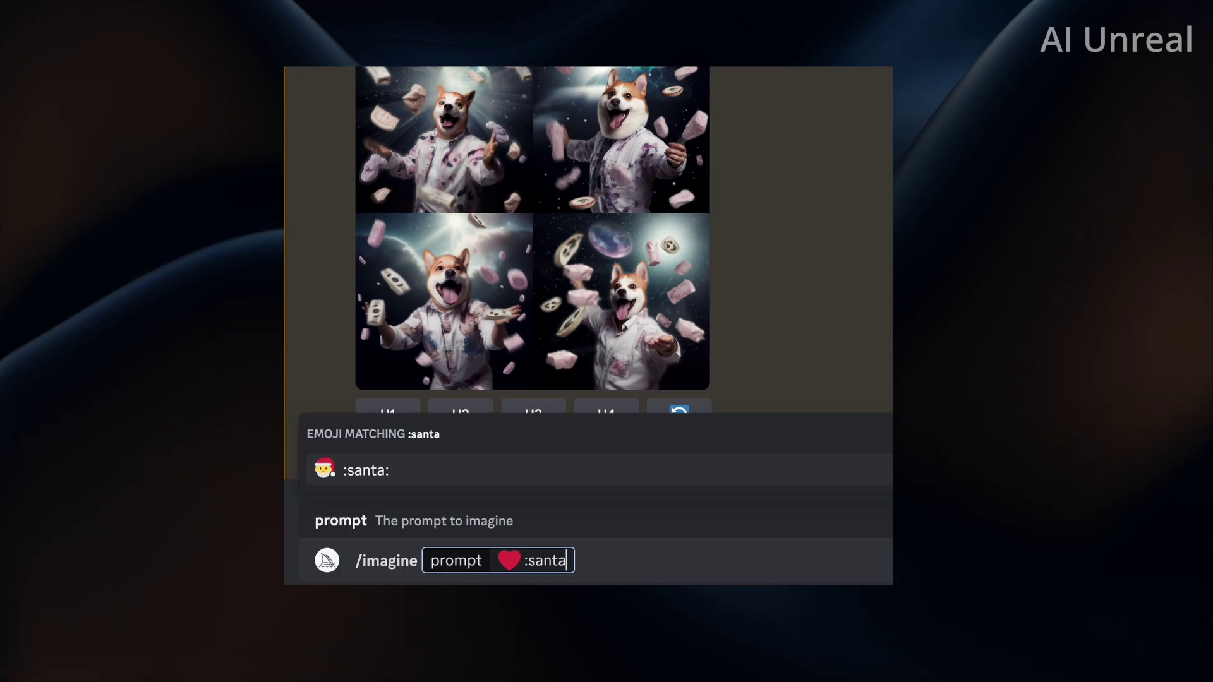
click(431, 471)
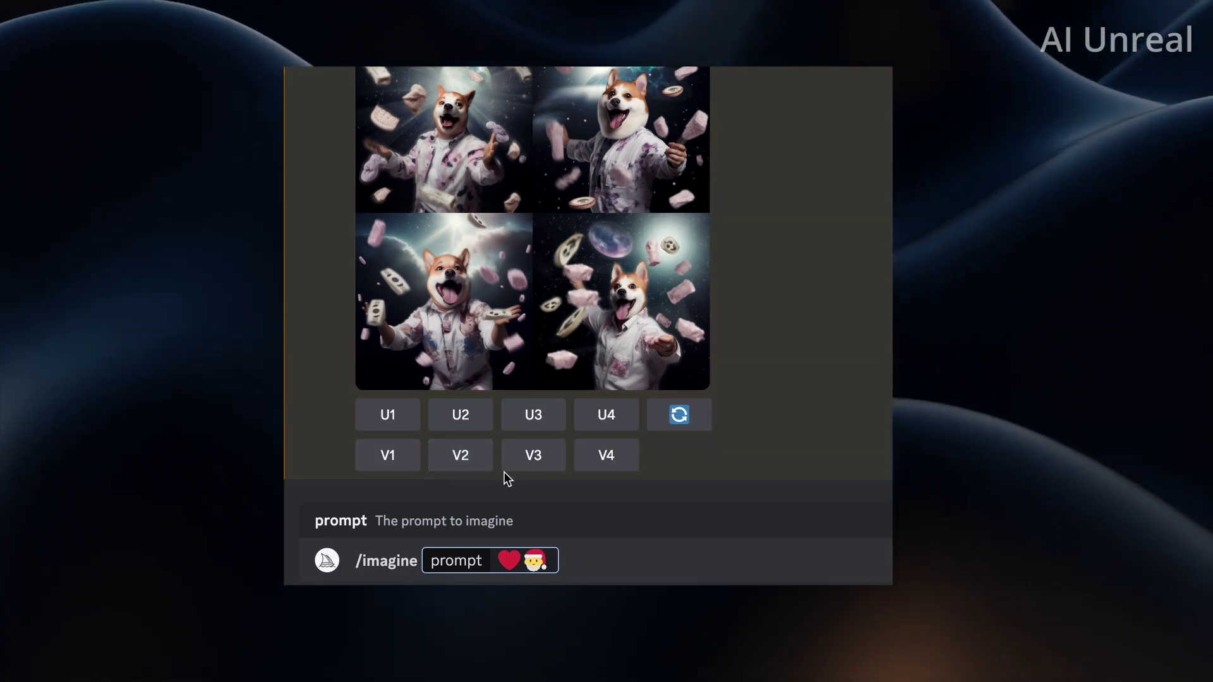
text(:)
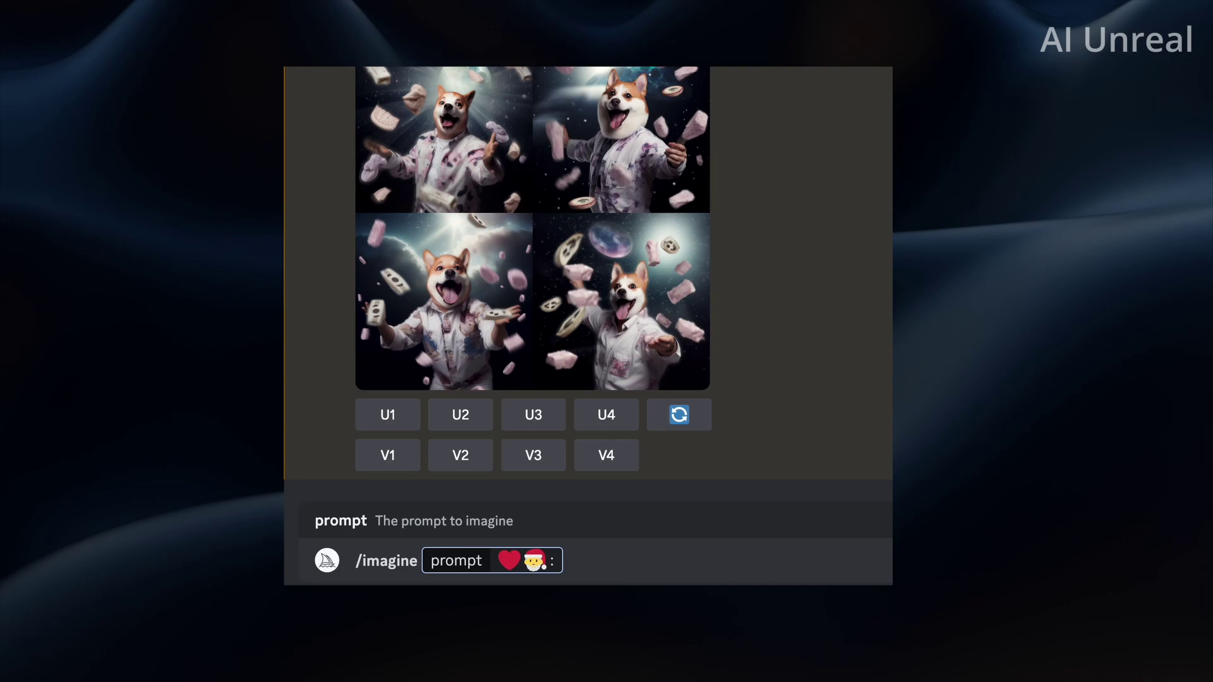
text(ca)
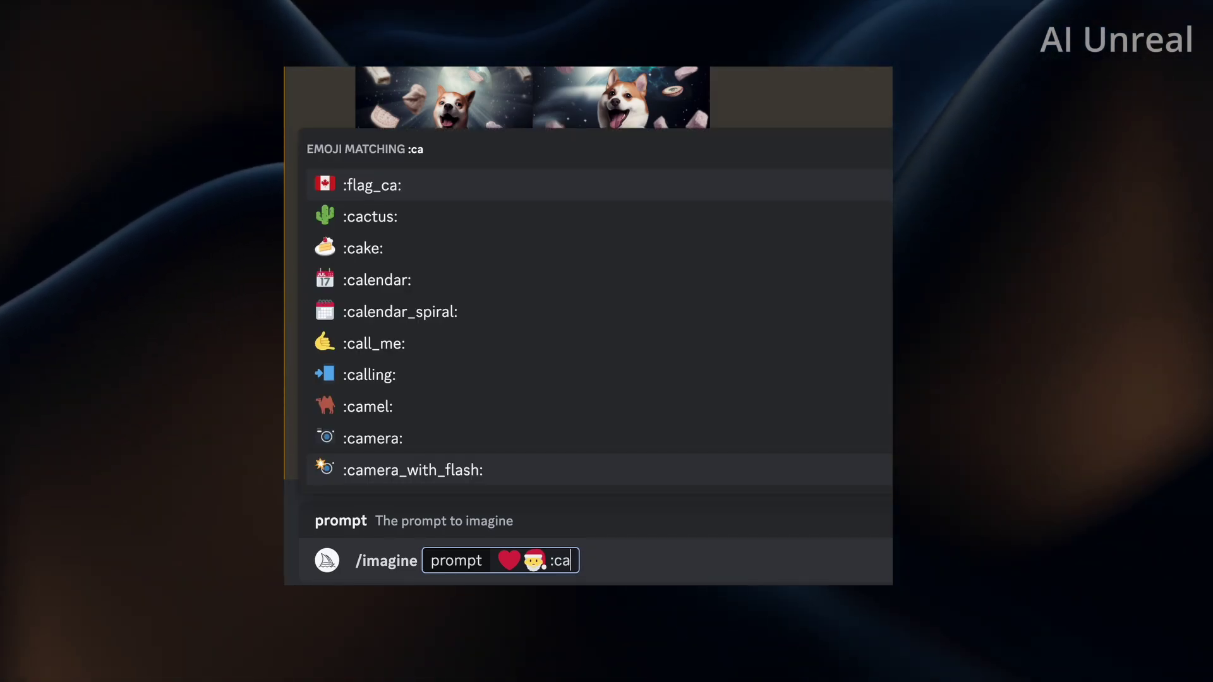
click(344, 222)
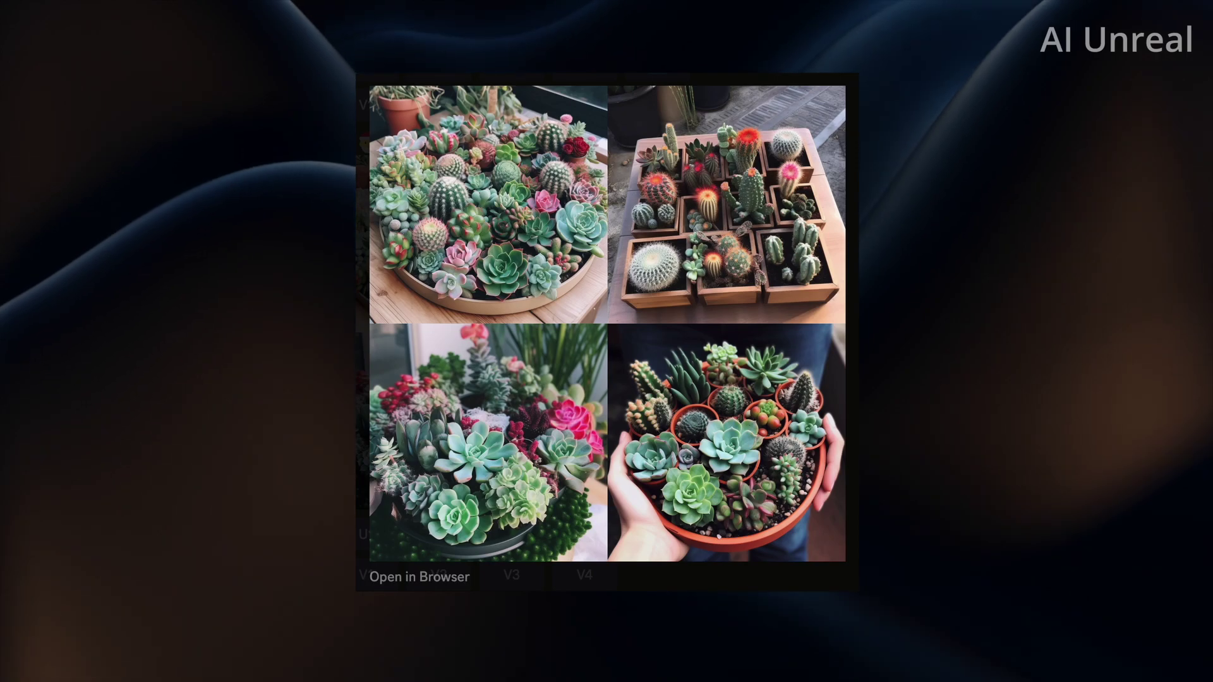
Turn on Midjourney's Remix mode through the /settings command.
key(Escape)
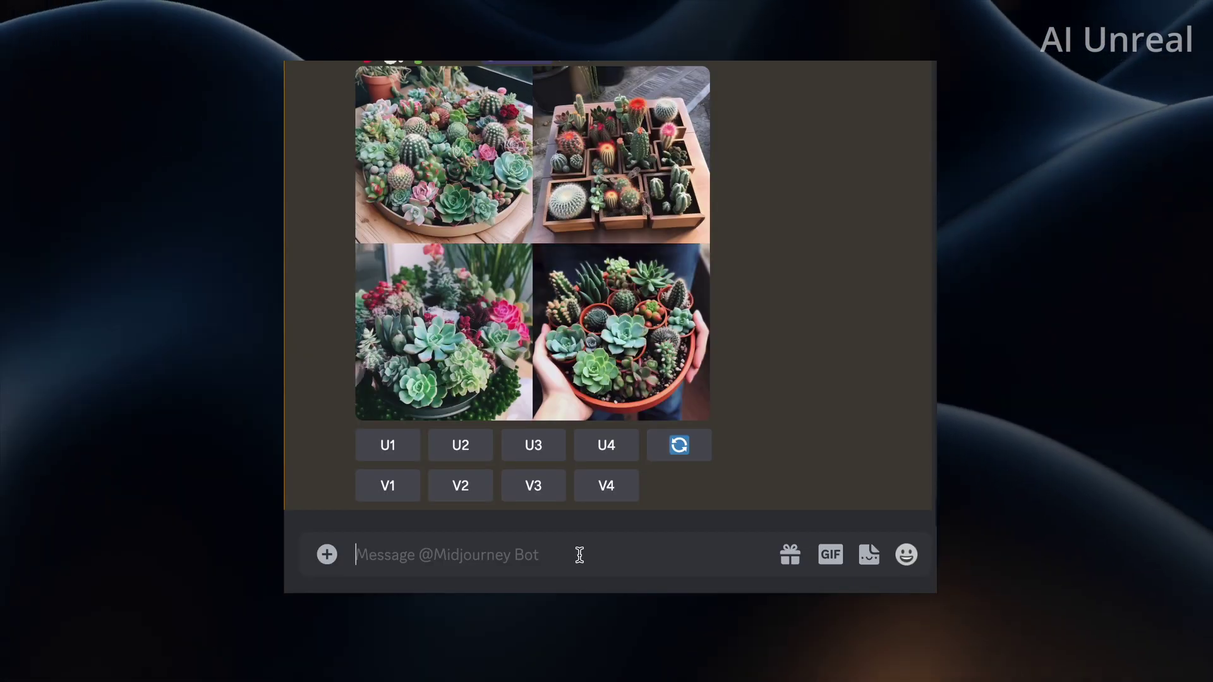
text(/)
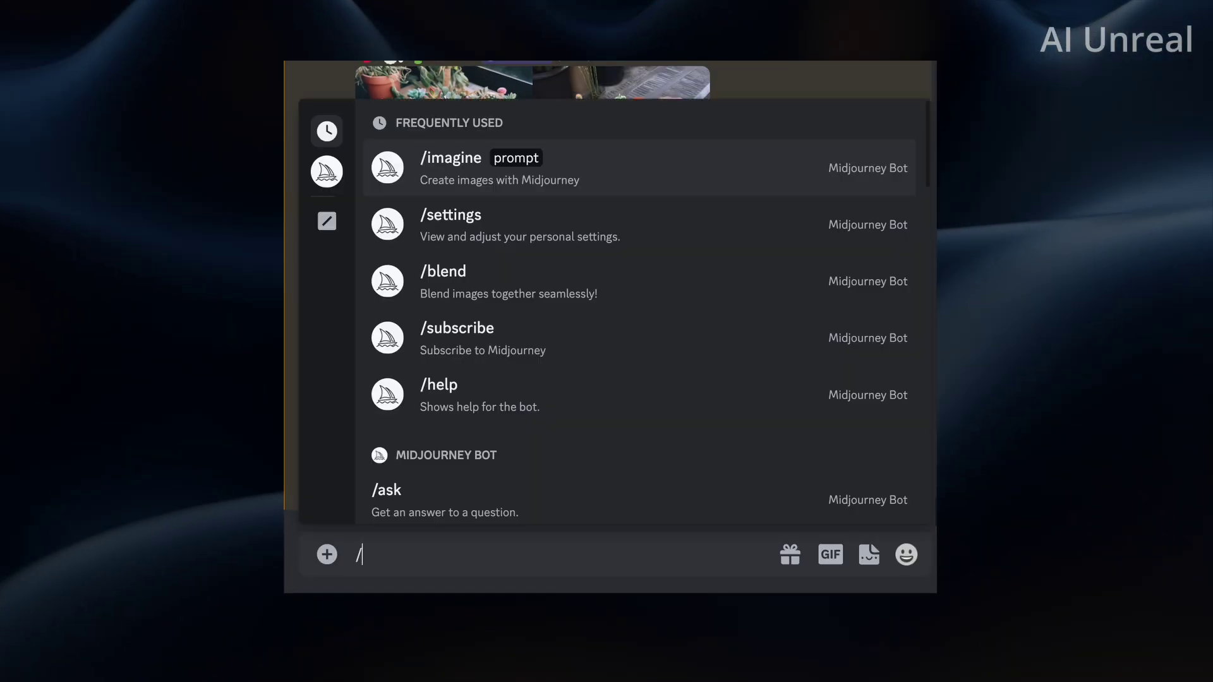
text(se)
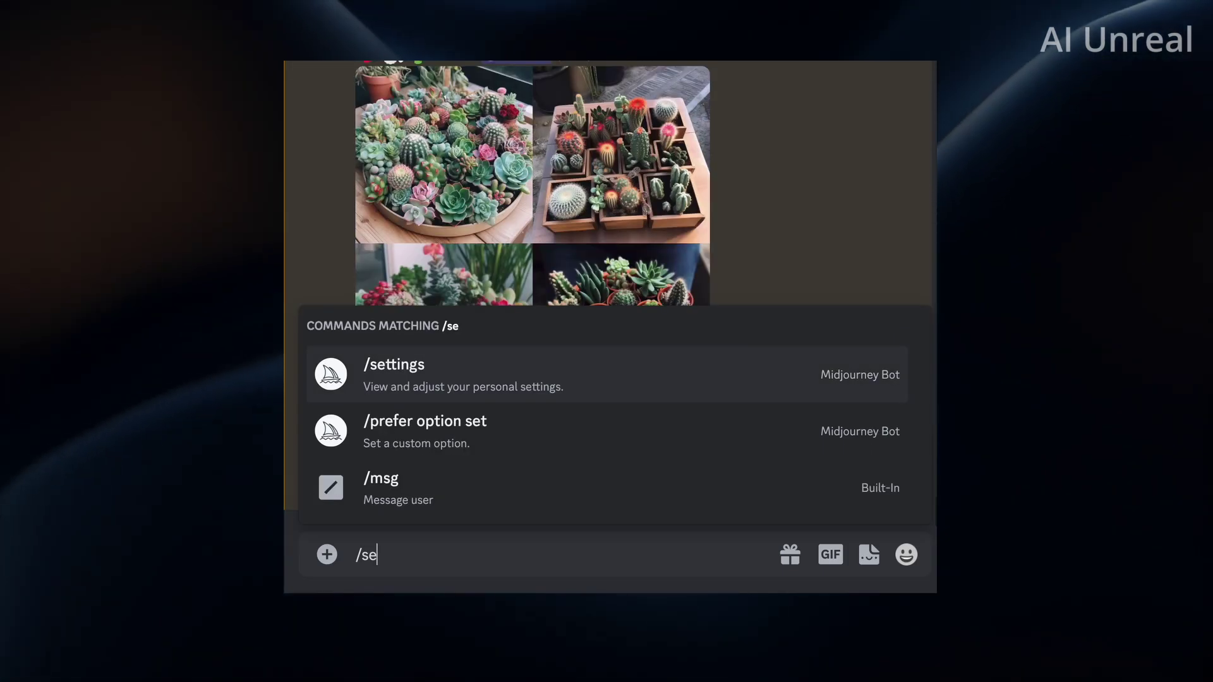
click(462, 376)
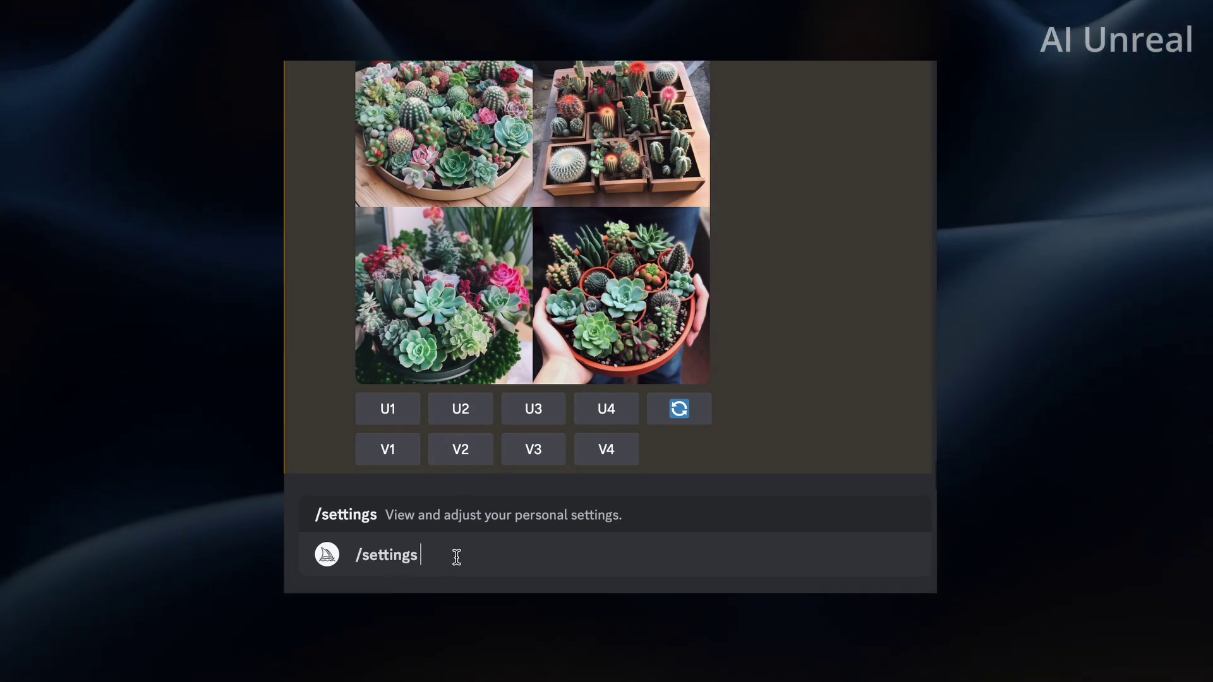
key(Return)
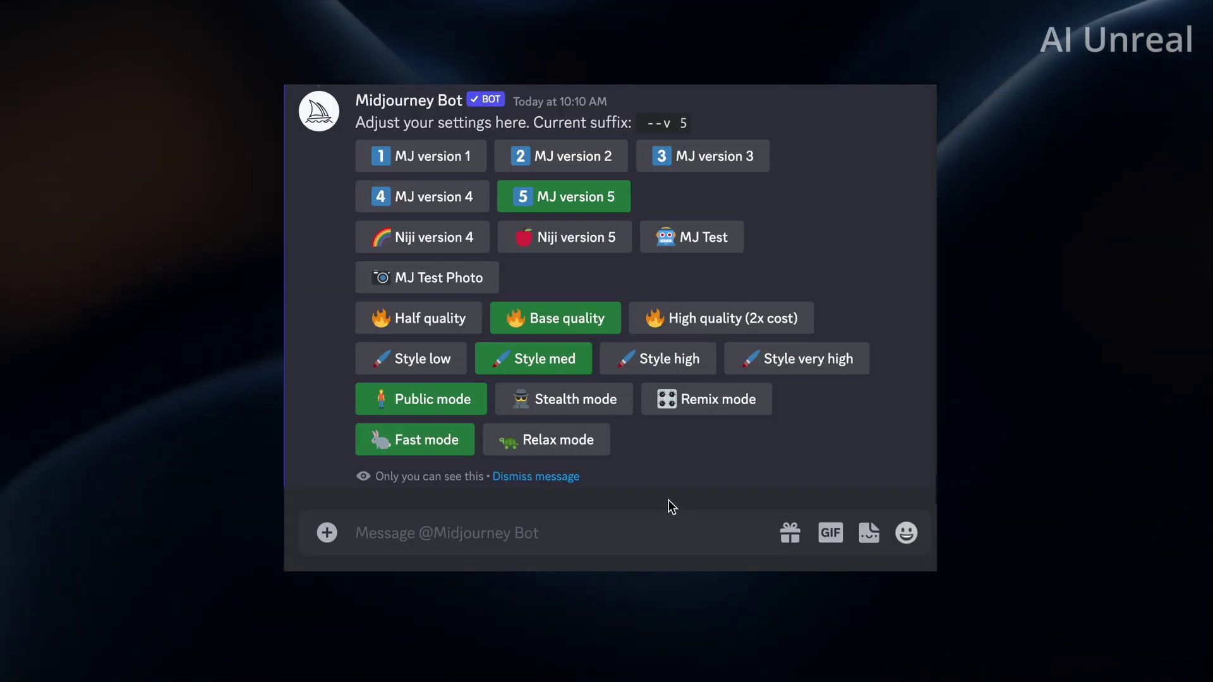
click(715, 414)
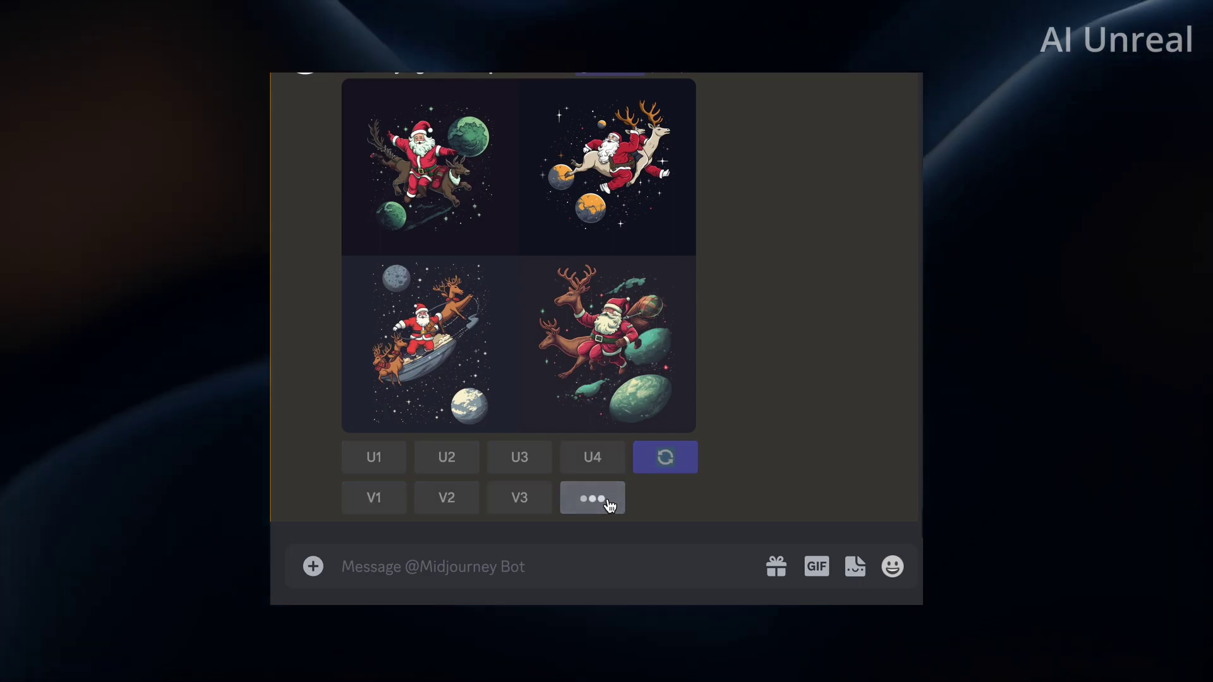
Remix image 4, adding '3d abstract gradient colors futuristic' to its prompt, and submit.
click(607, 499)
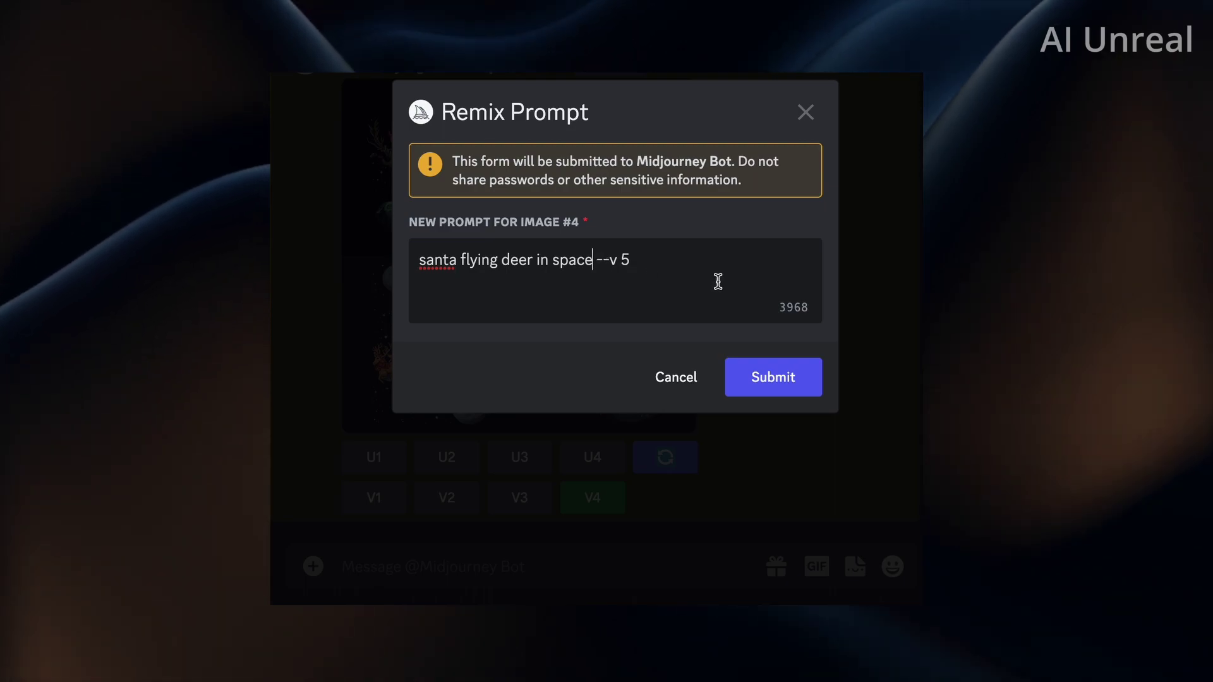
text(3d)
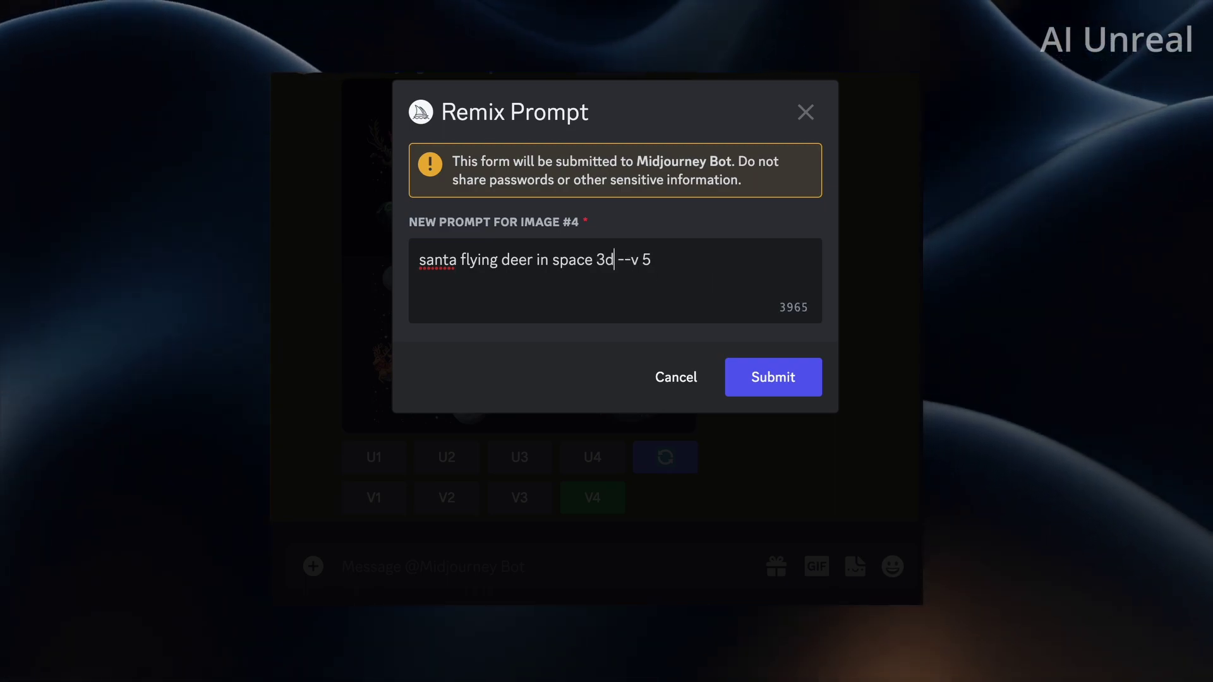
text( abstract grad)
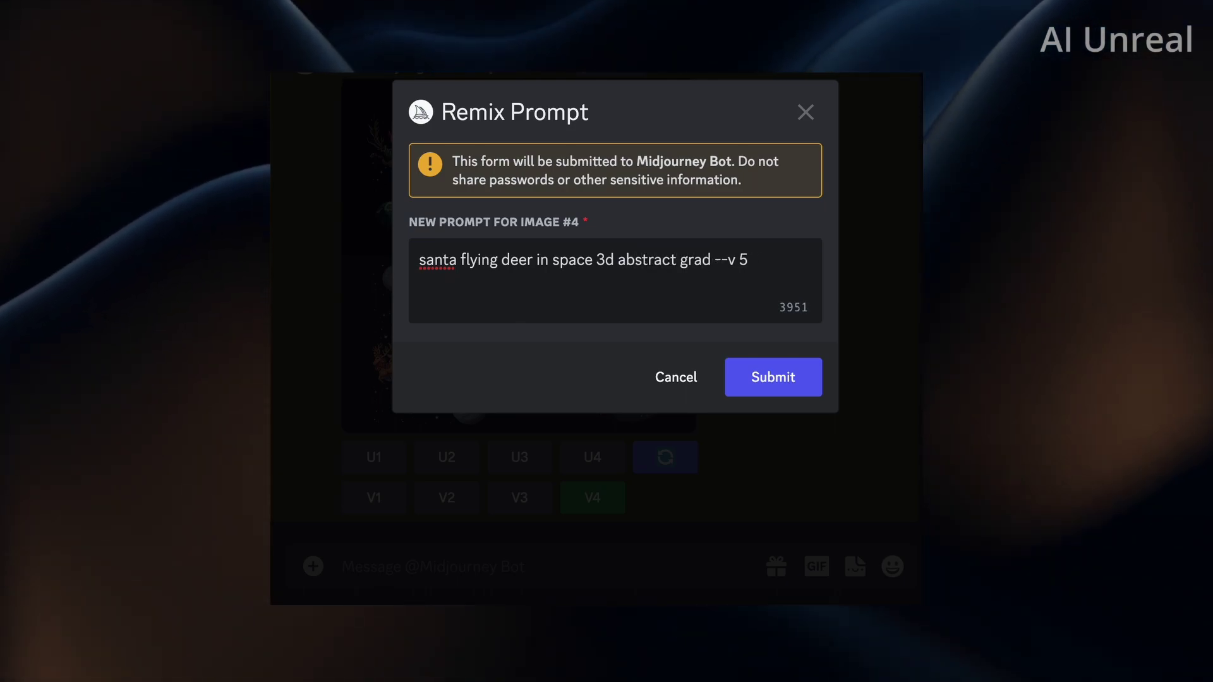
text(ient colors futuri)
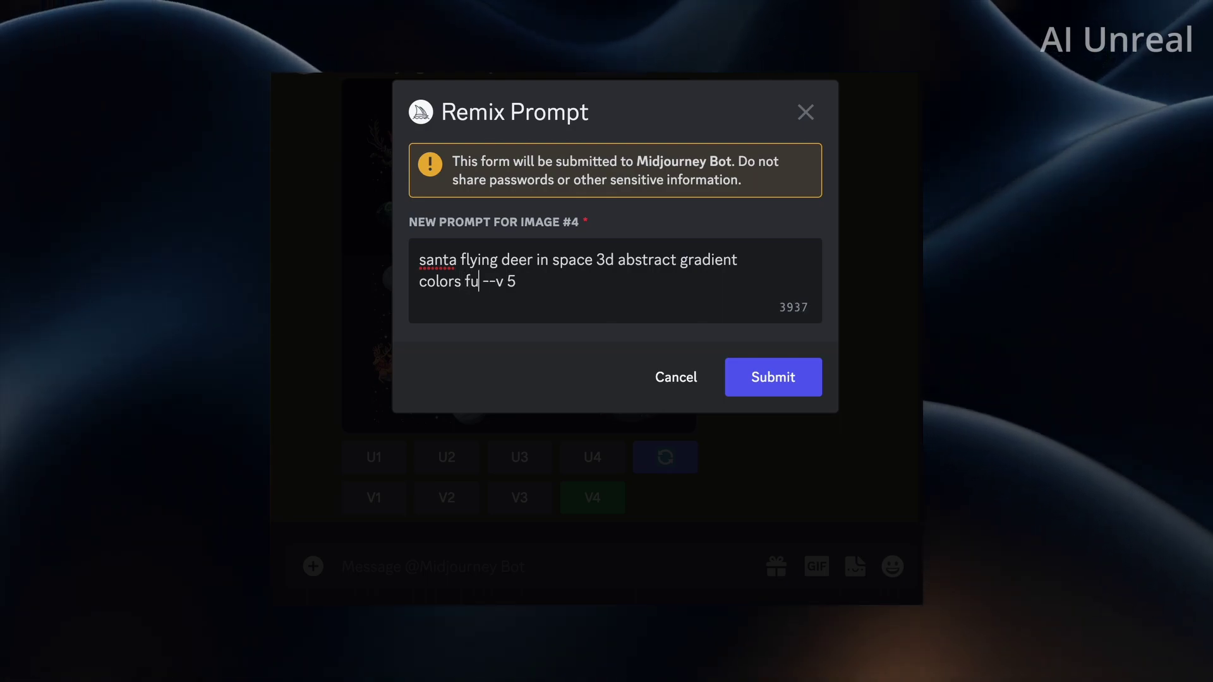
text(stic)
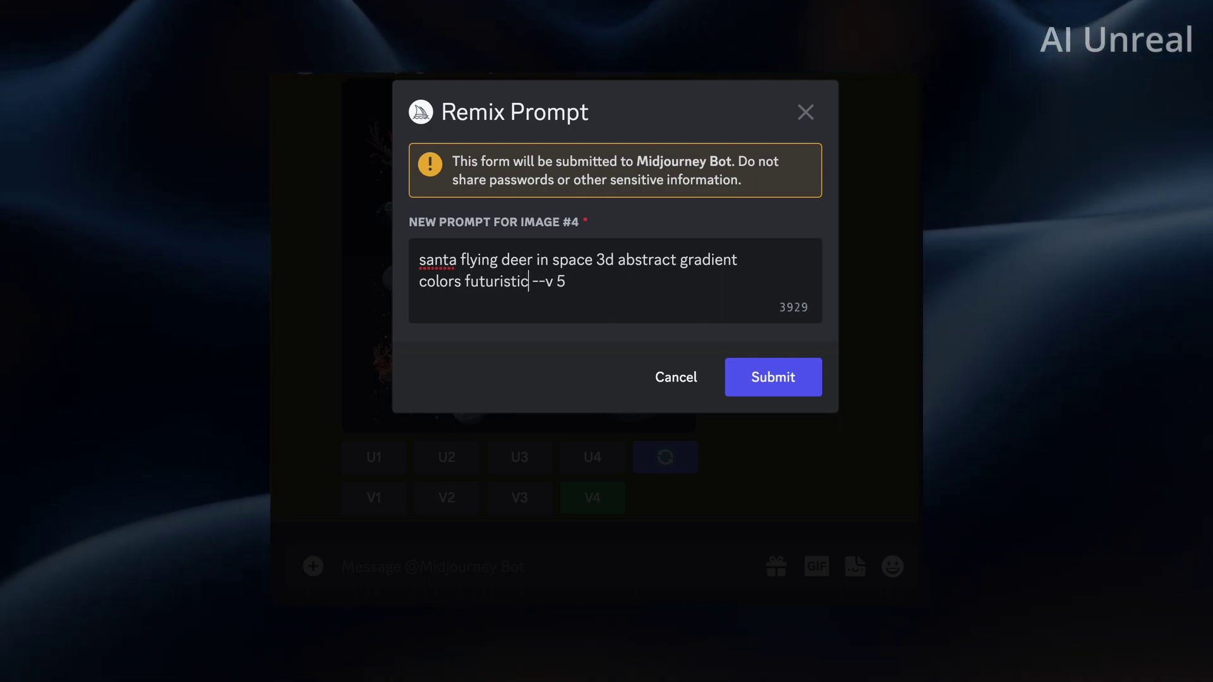
click(774, 377)
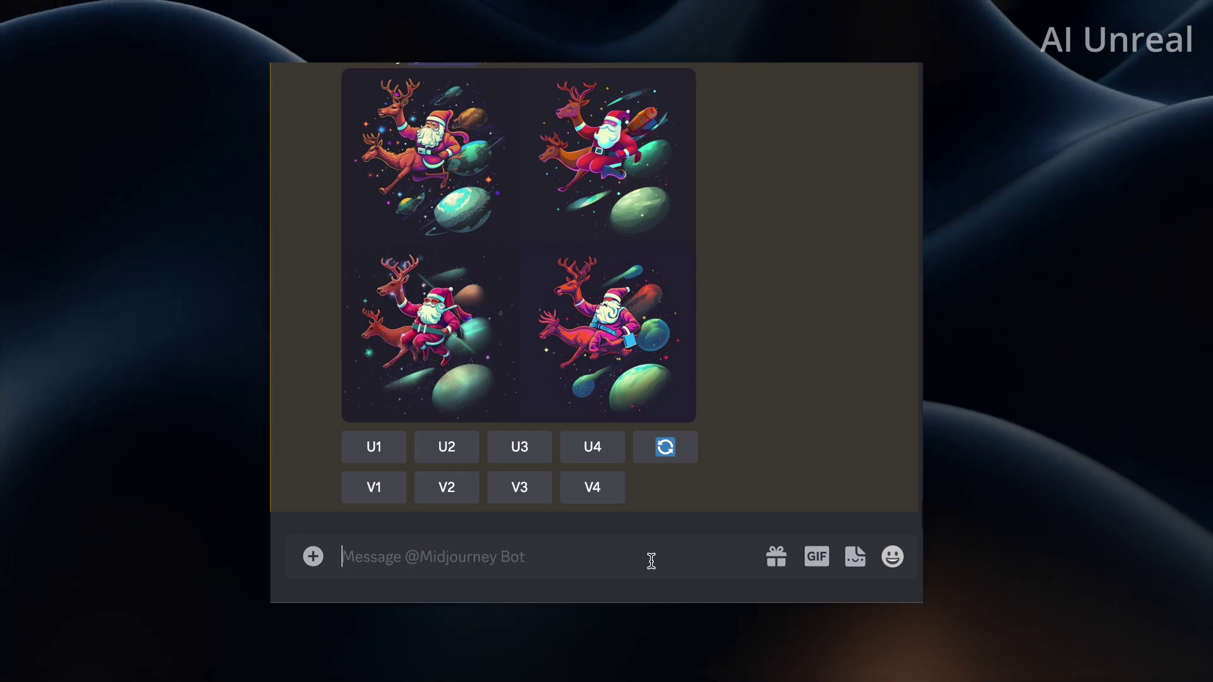
Send the /imagine prompt 'futuristic dog robot --ar 3:2'.
text(/imagine)
key(Tab)
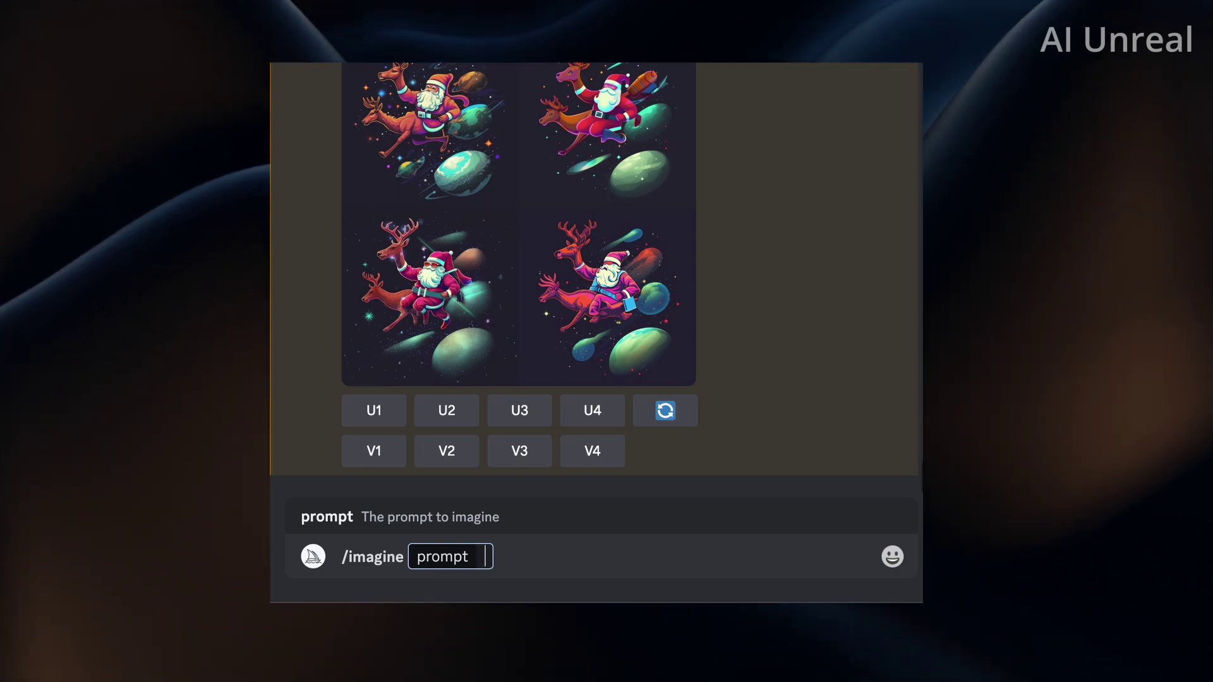
text(futuri)
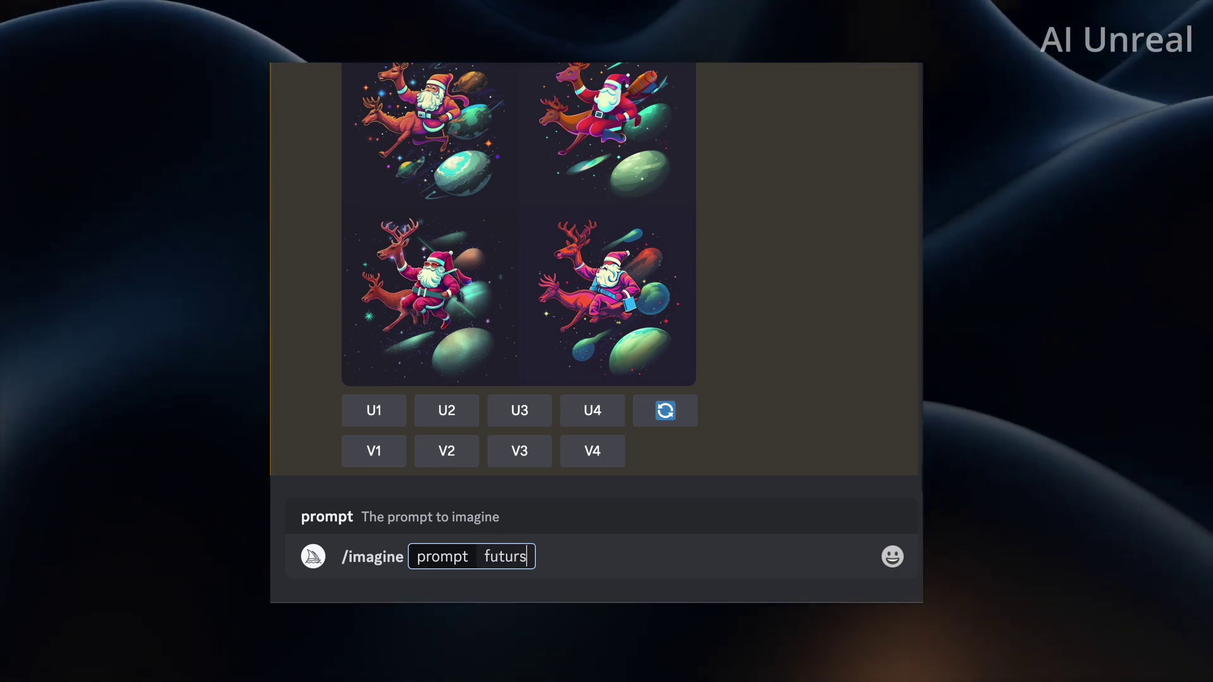
text(stic dog robot)
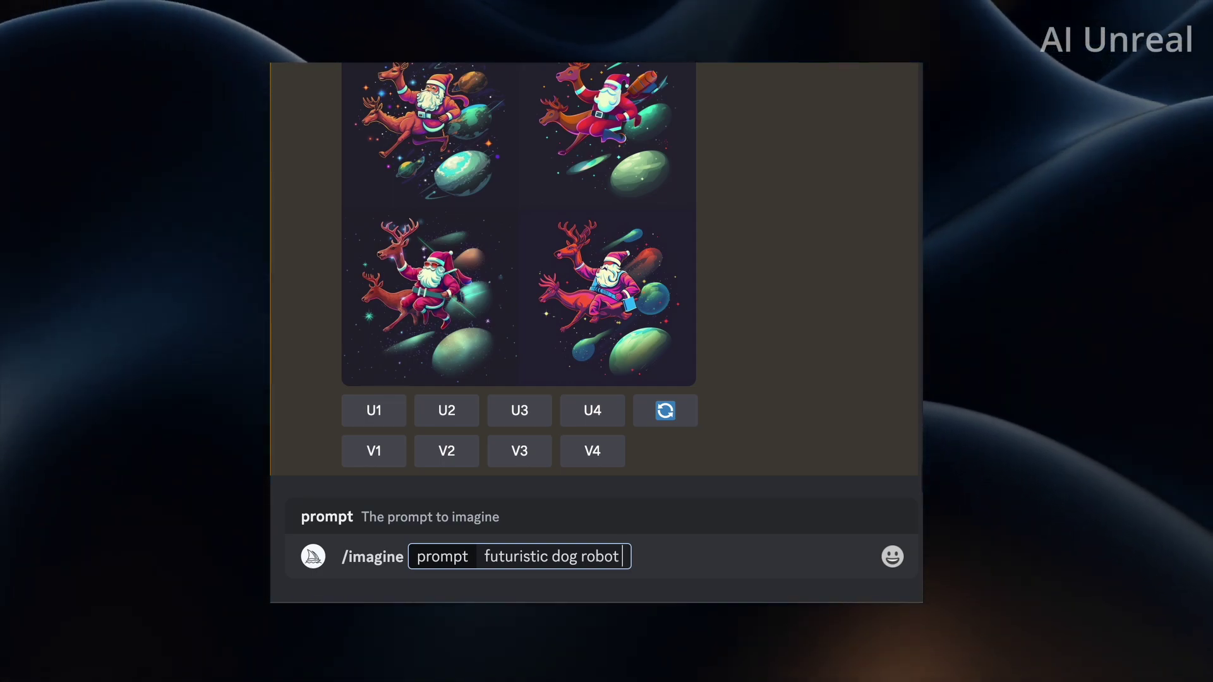
text(--ar 1:)
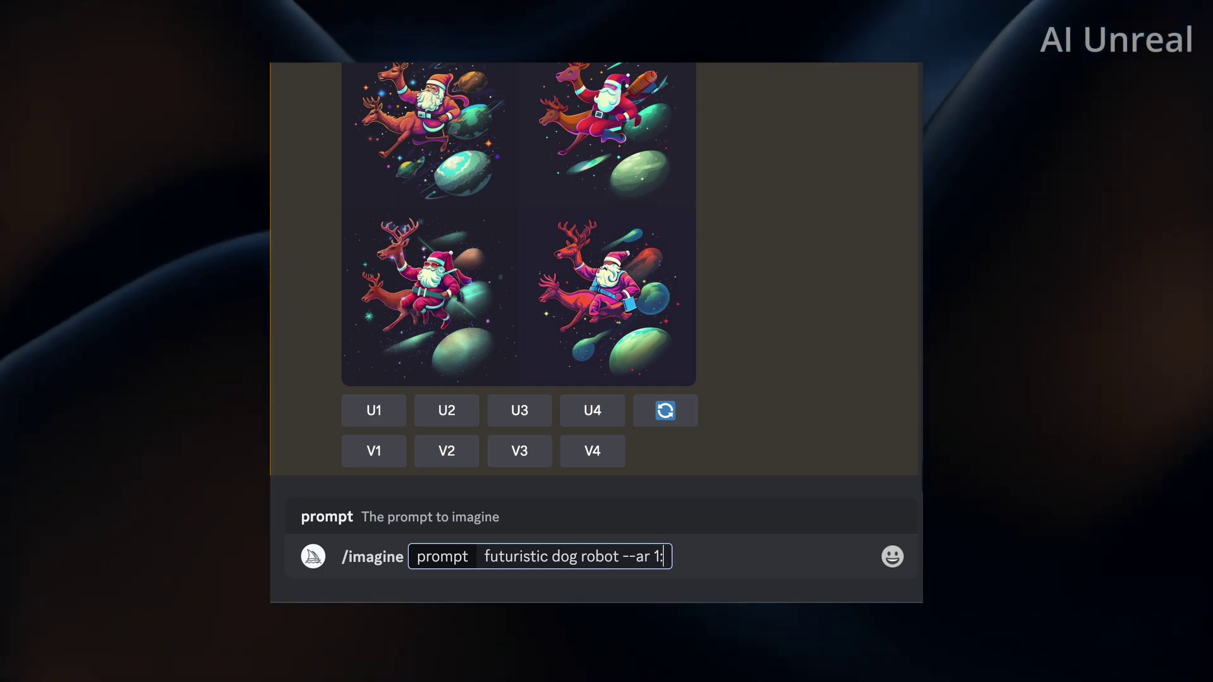
text(1)
key(BackSpace)
key(BackSpace)
key(BackSpace)
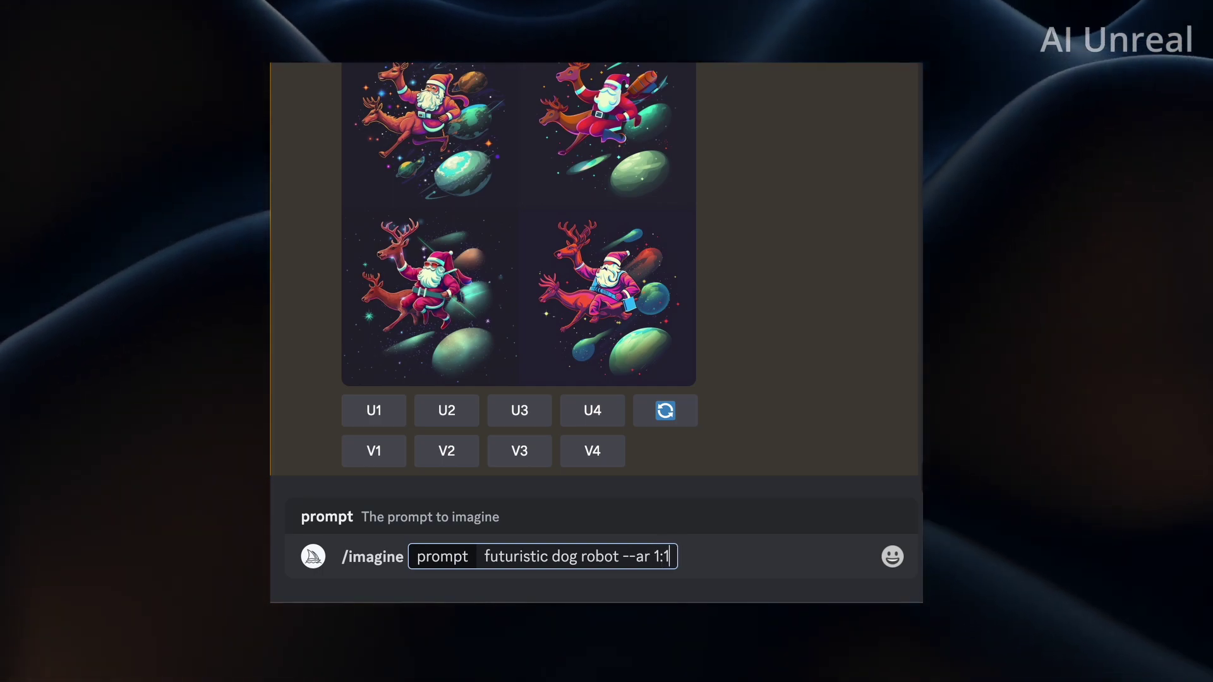
text(3:2)
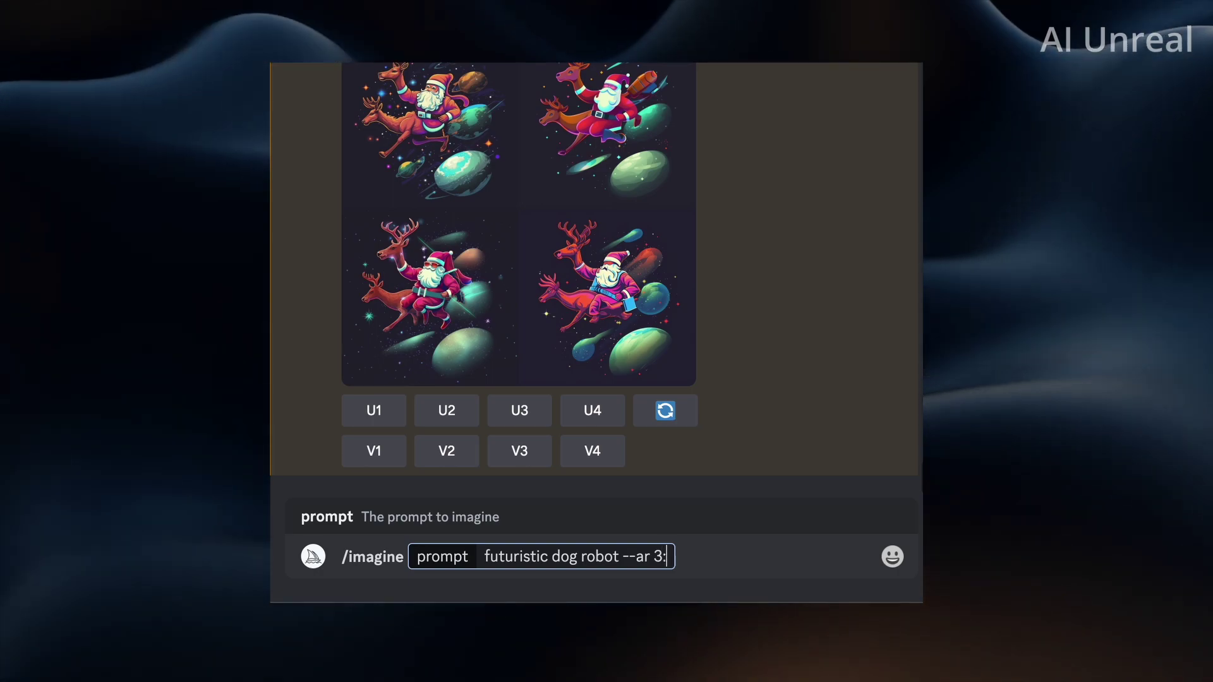
key(BackSpace)
key(BackSpace)
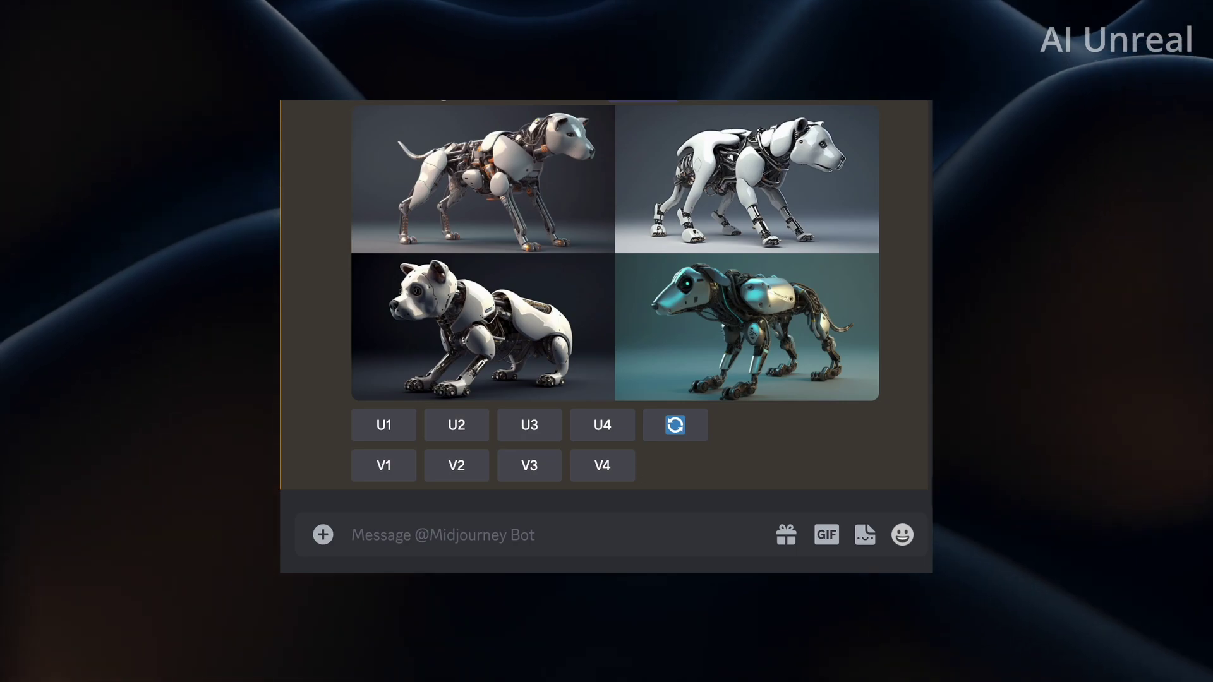
Send the /imagine prompt 'futuristic dog robot op art' with a 3:2 aspect ratio.
click(703, 526)
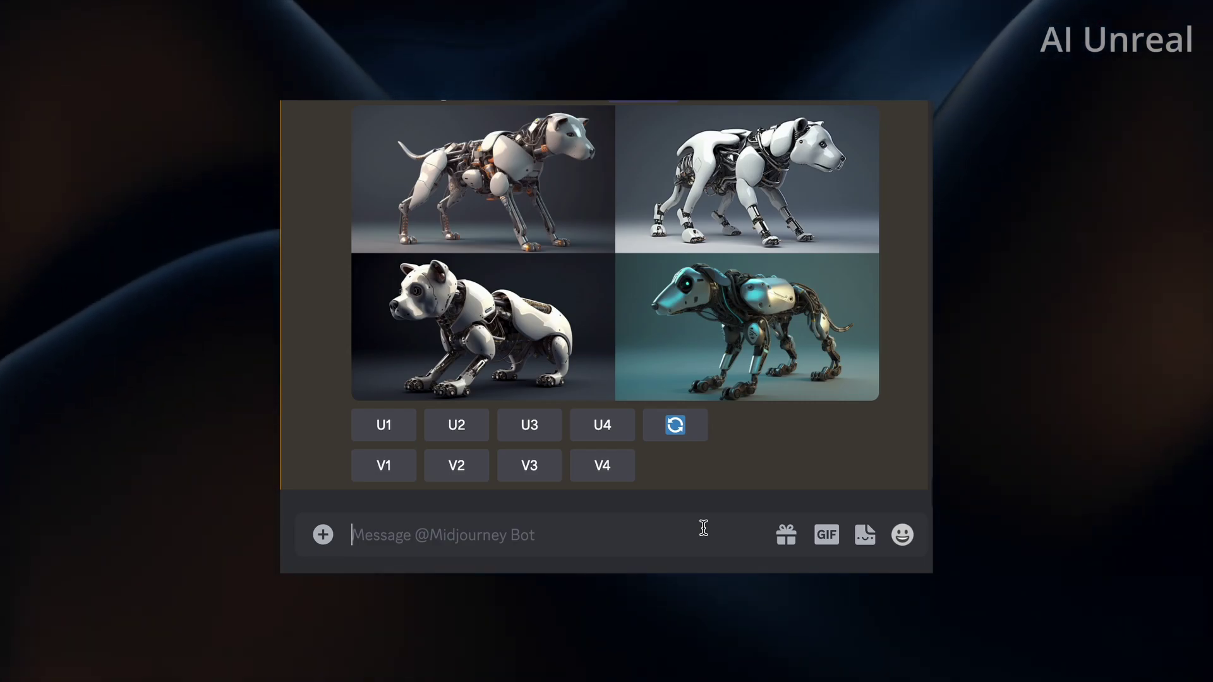
text(/imagine)
key(Tab)
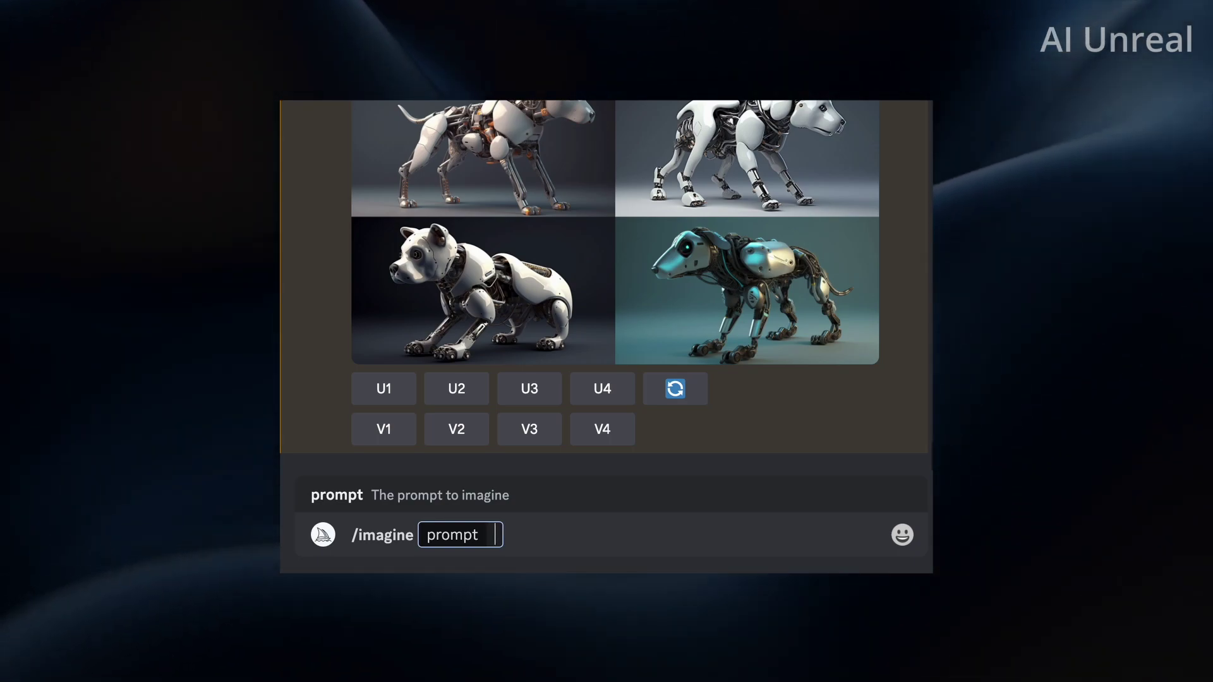
text(futuristic d)
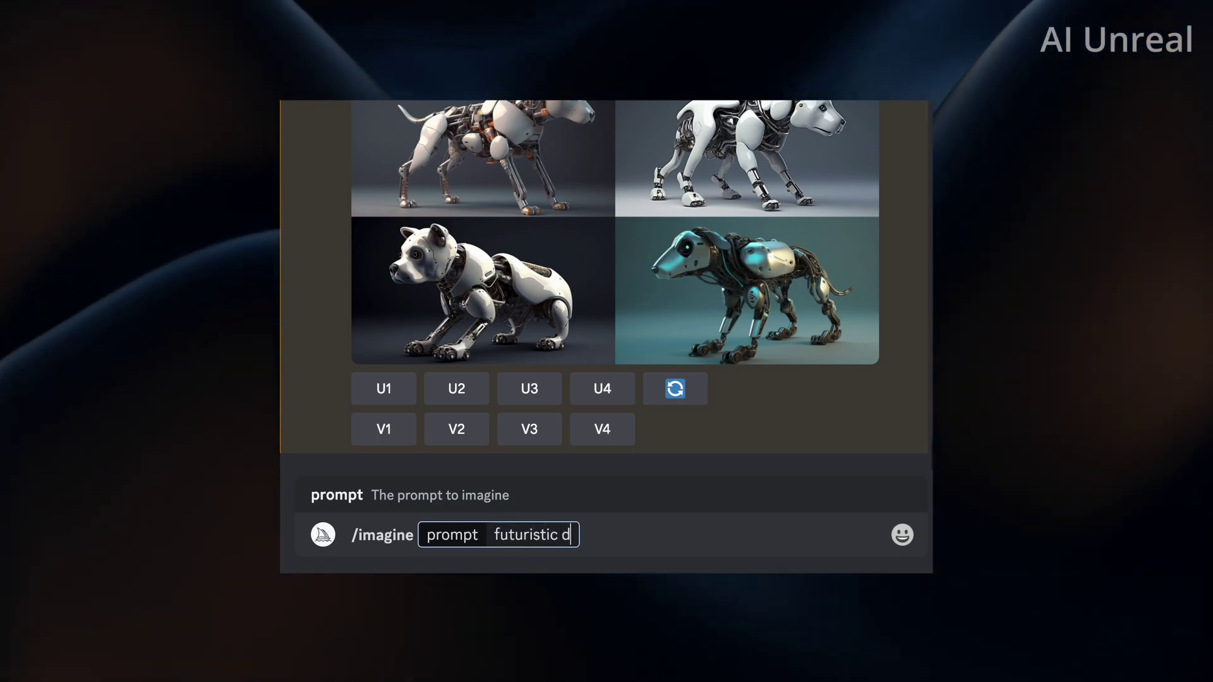
text(og robot)
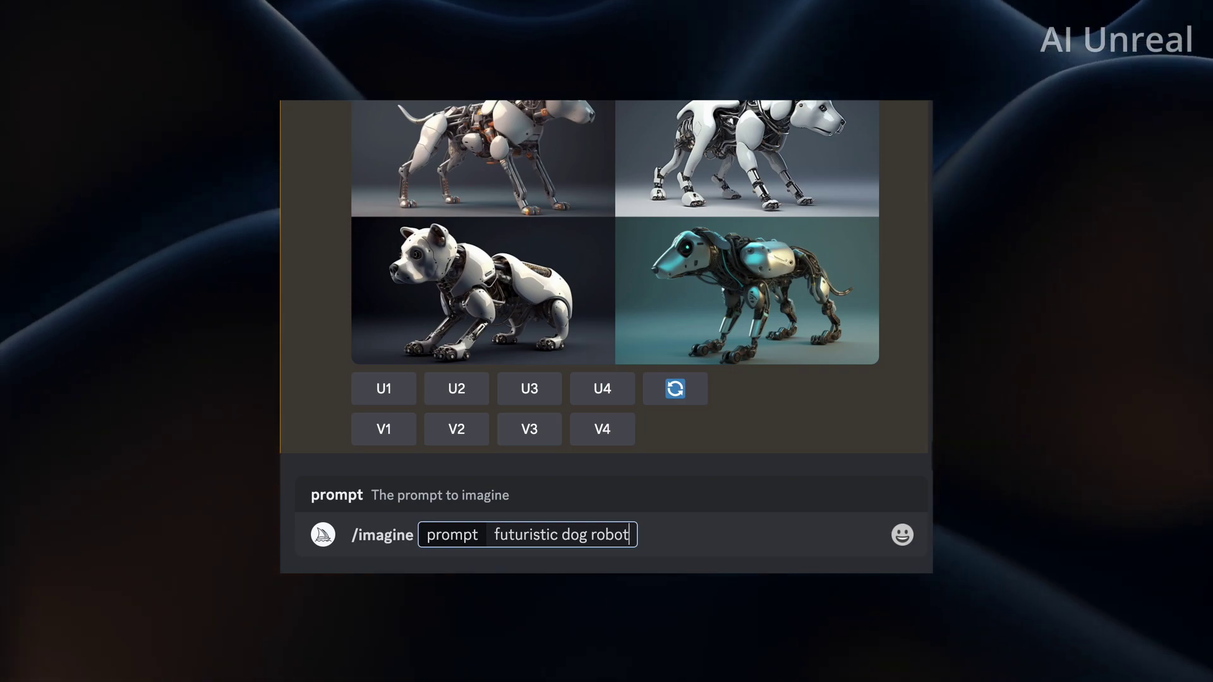
text( op ar)
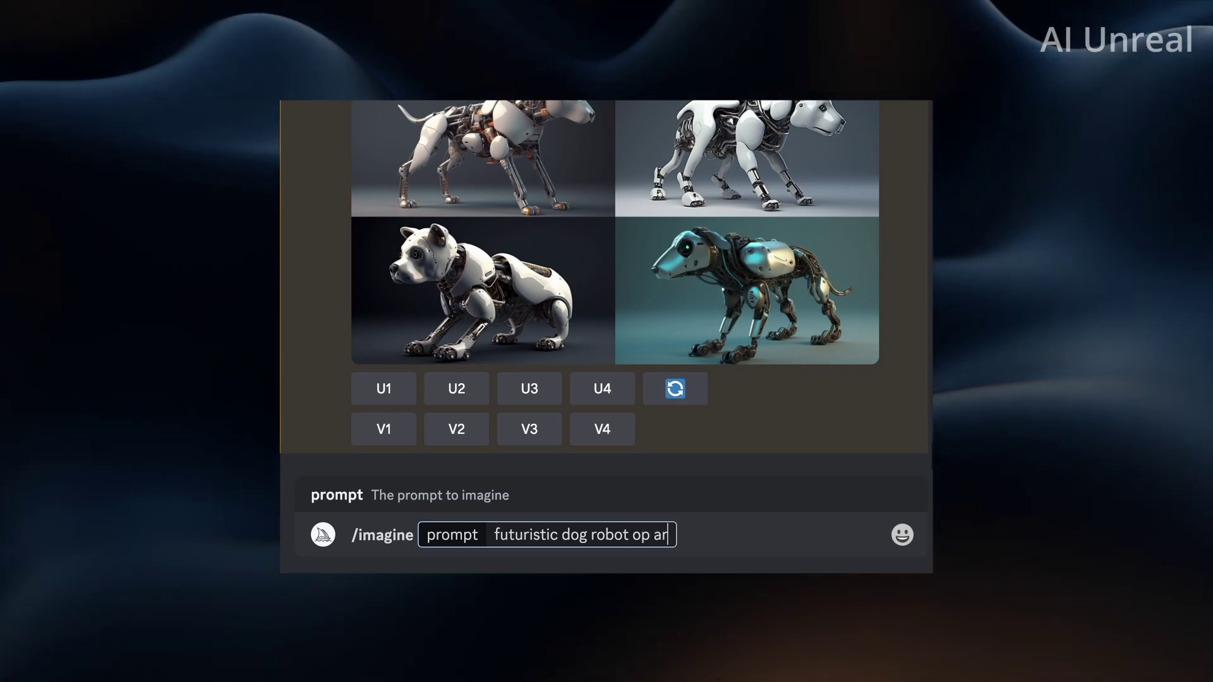
text(t --ar )
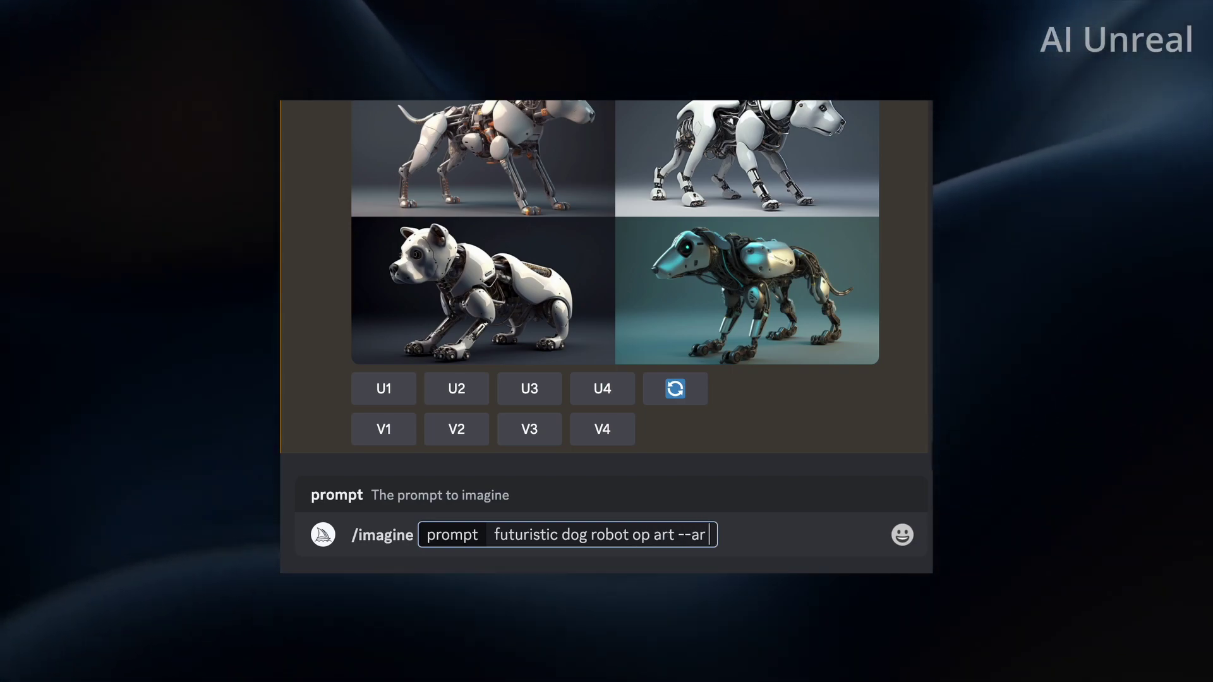
text(1)
key(BackSpace)
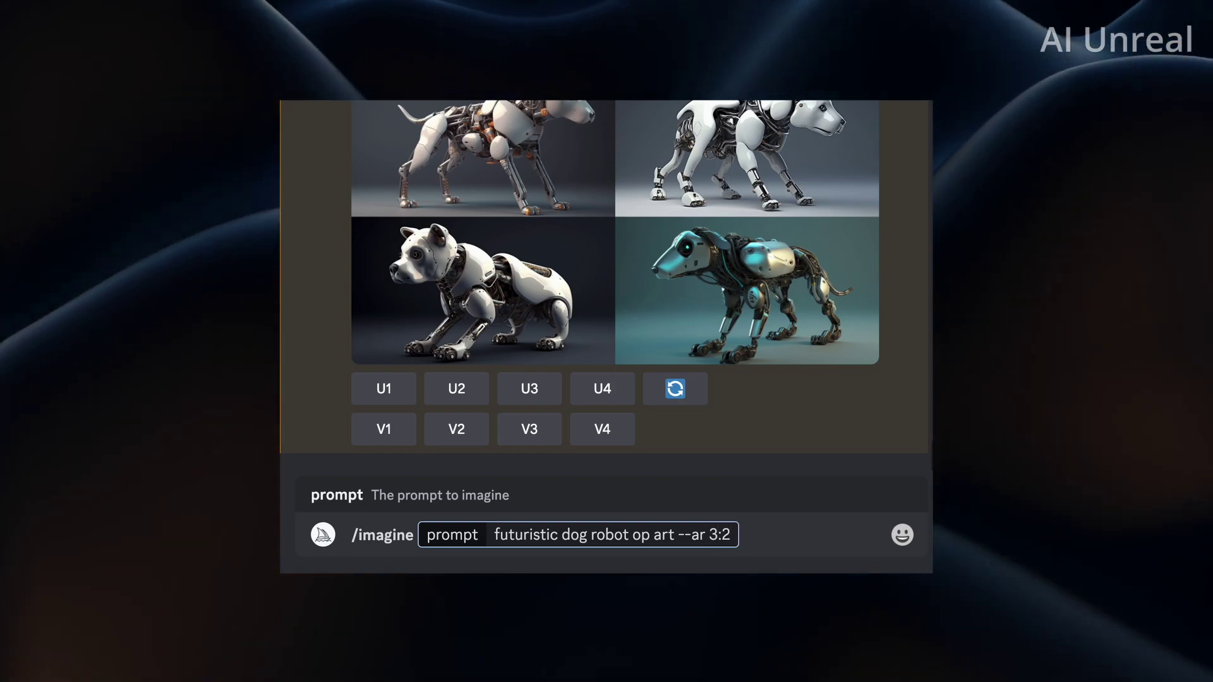
key(Return)
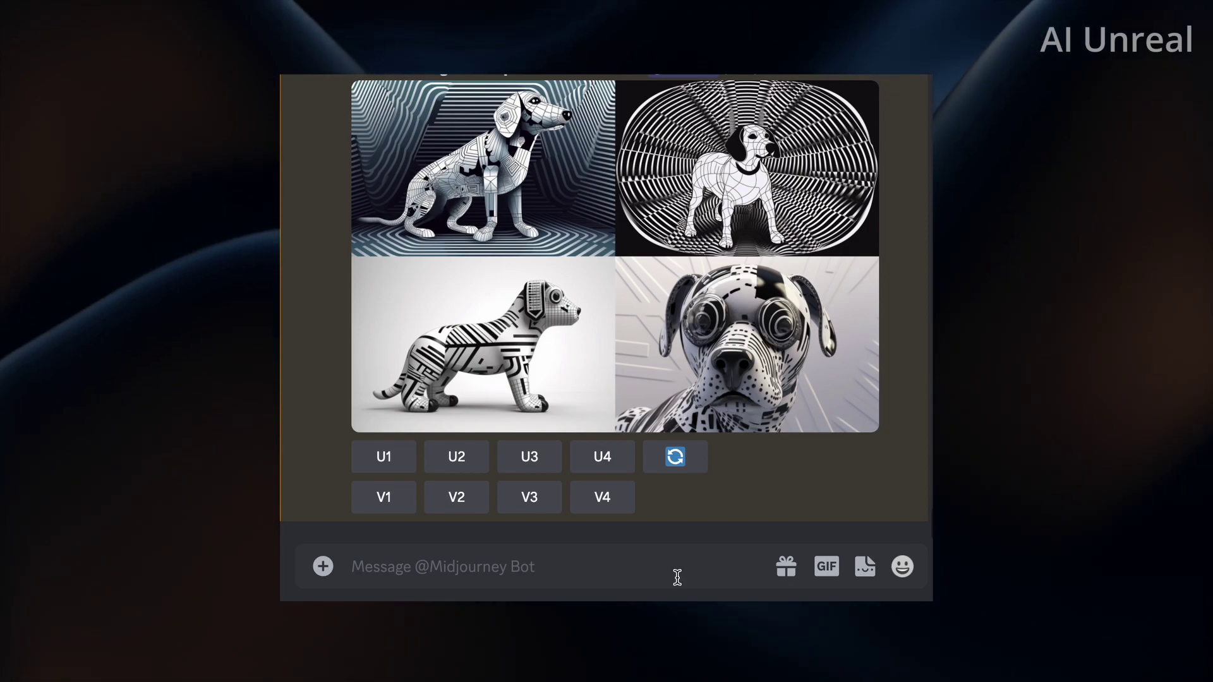
Enter the /imagine prompt 'sports car futuristic with money double exposure'.
text(/imagi)
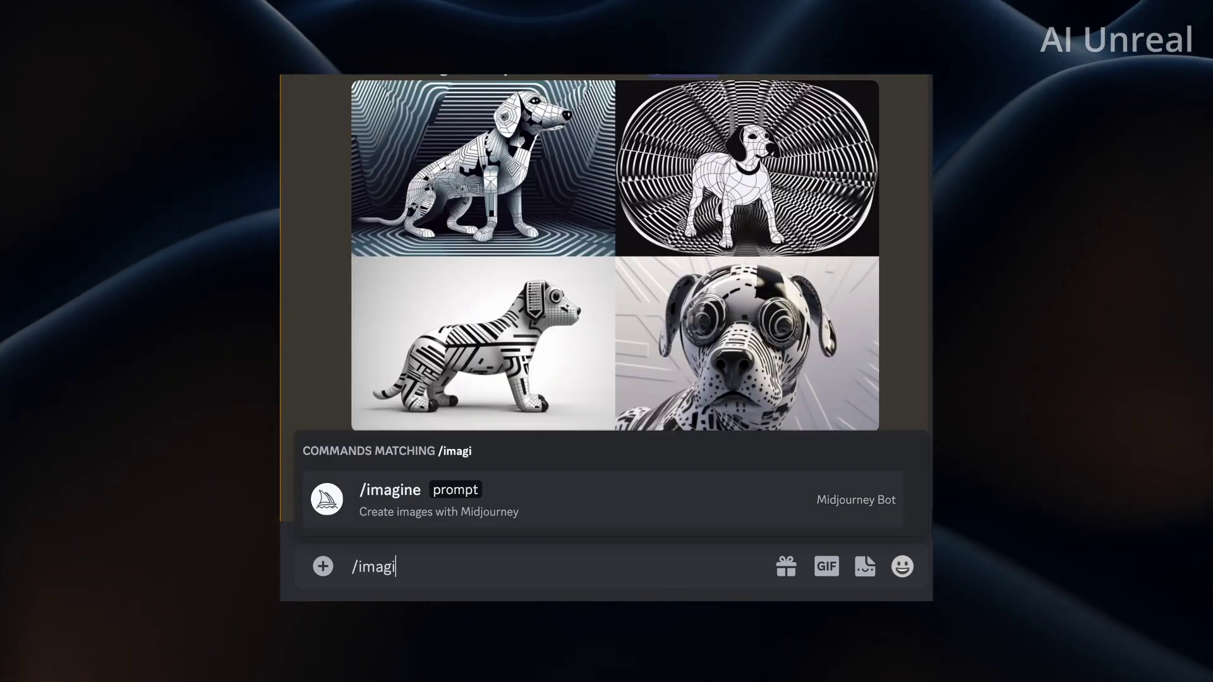
key(Tab)
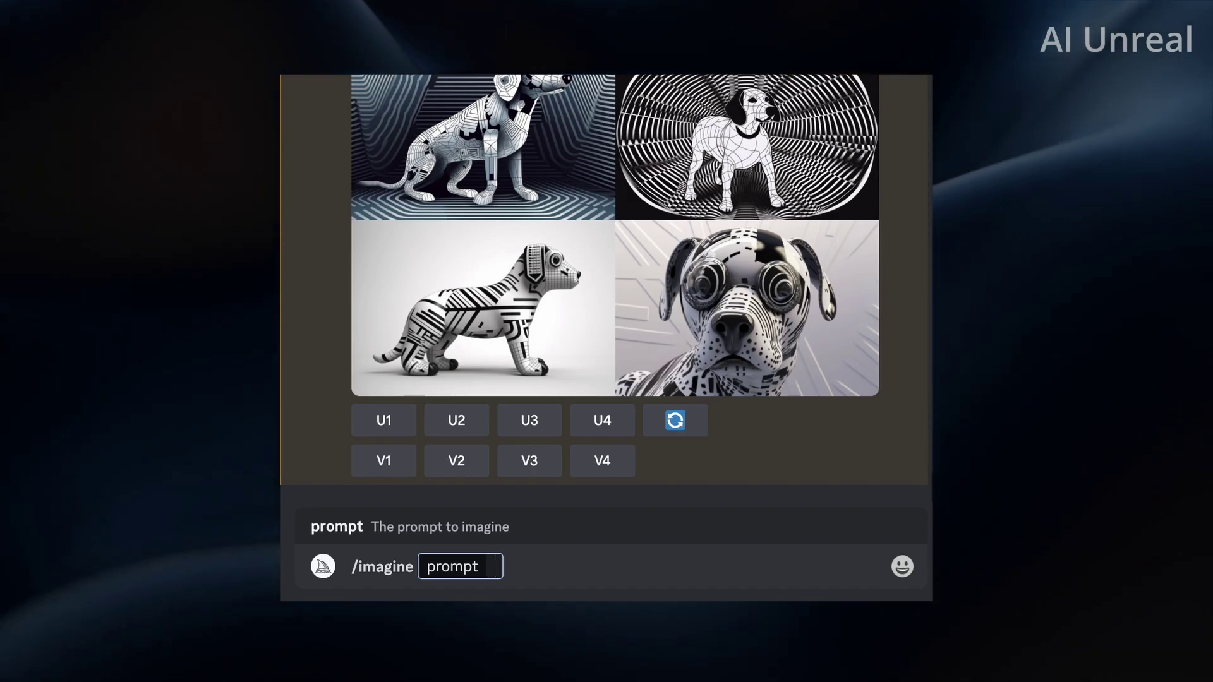
text(sports car)
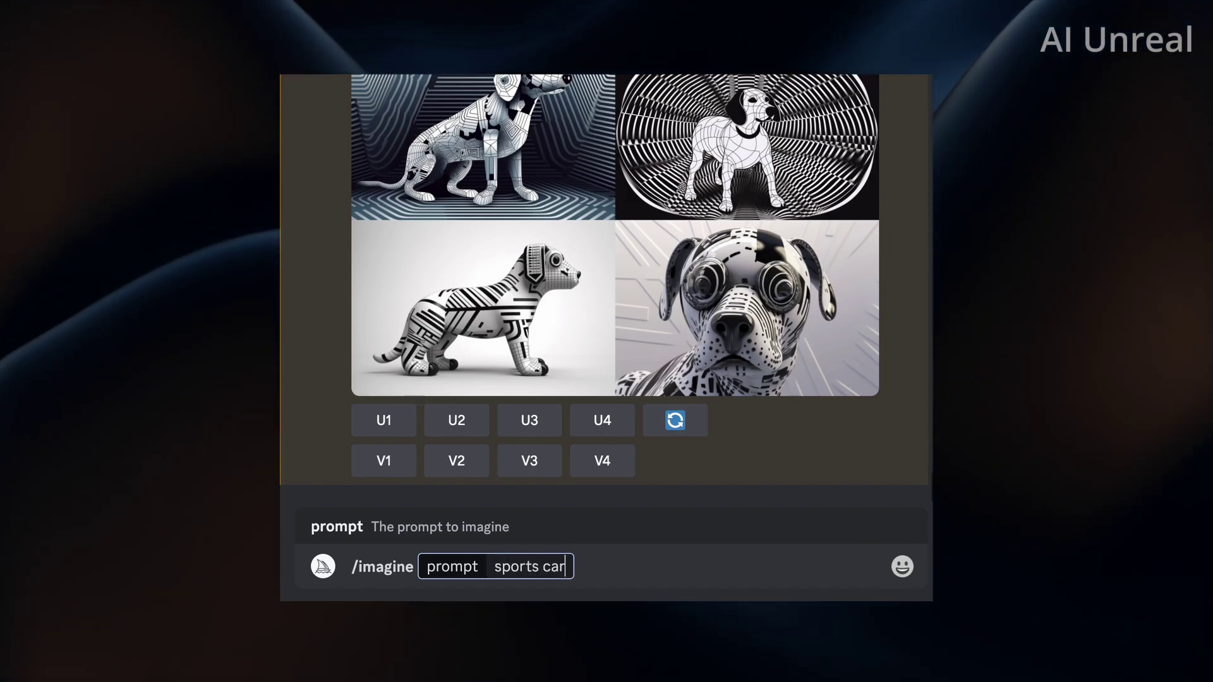
text( futuristic )
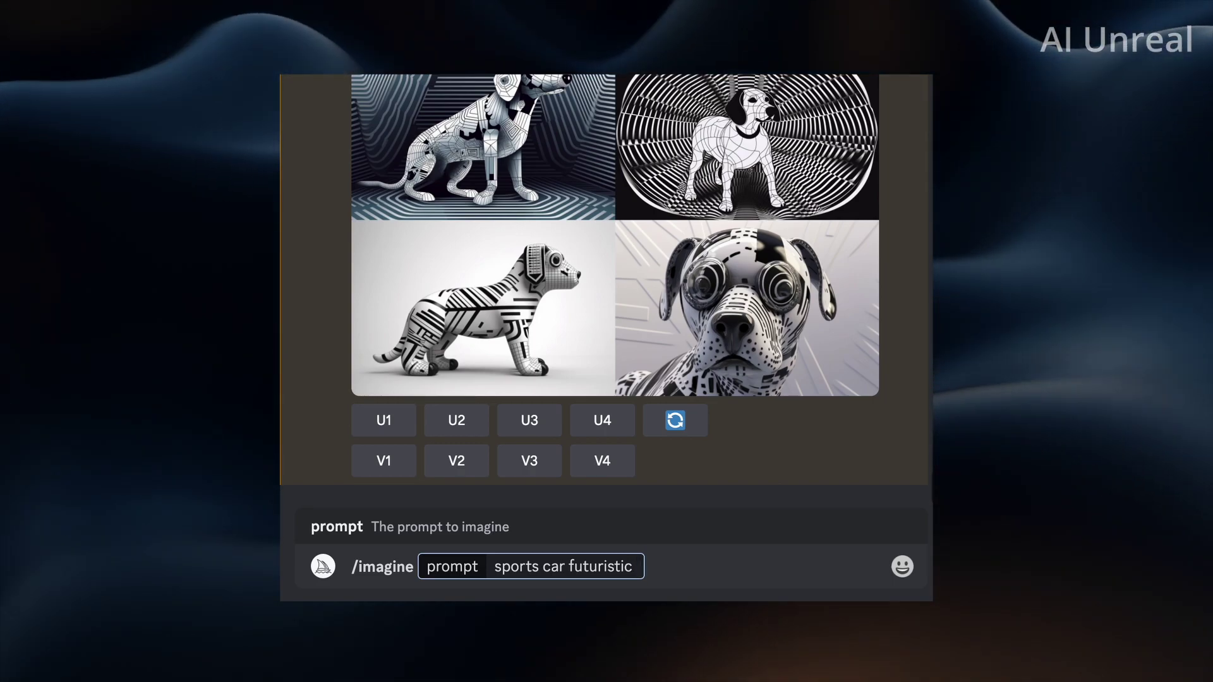
text(with money double e)
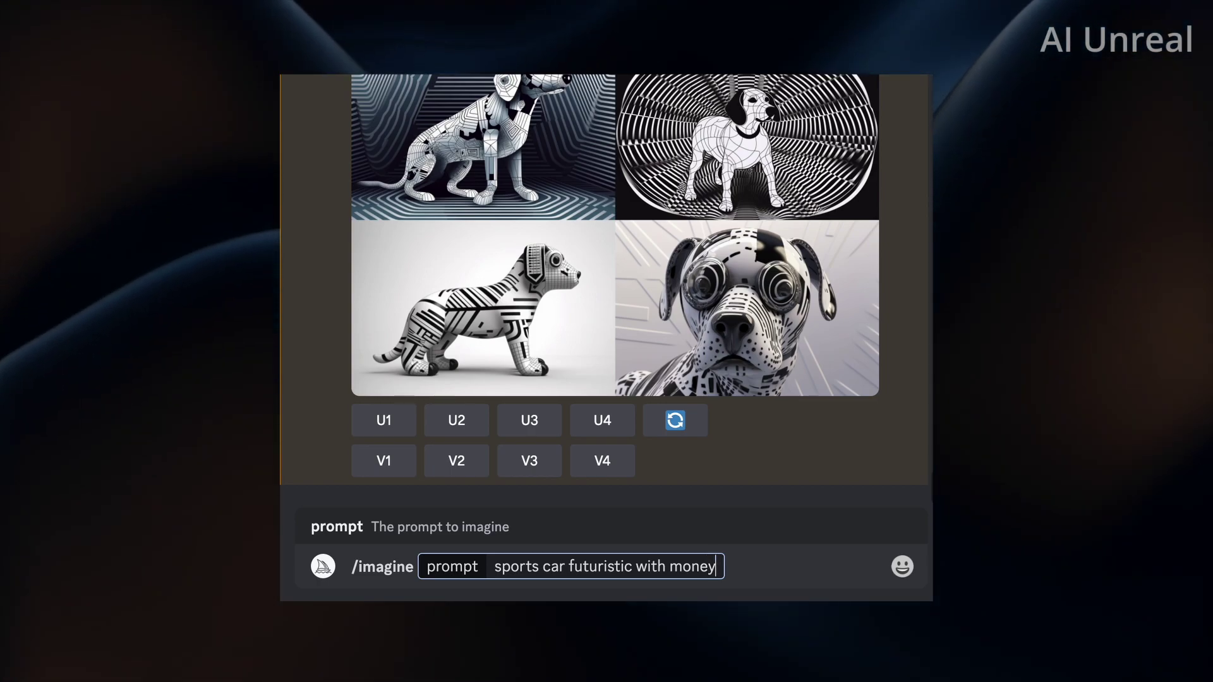
text(xposure)
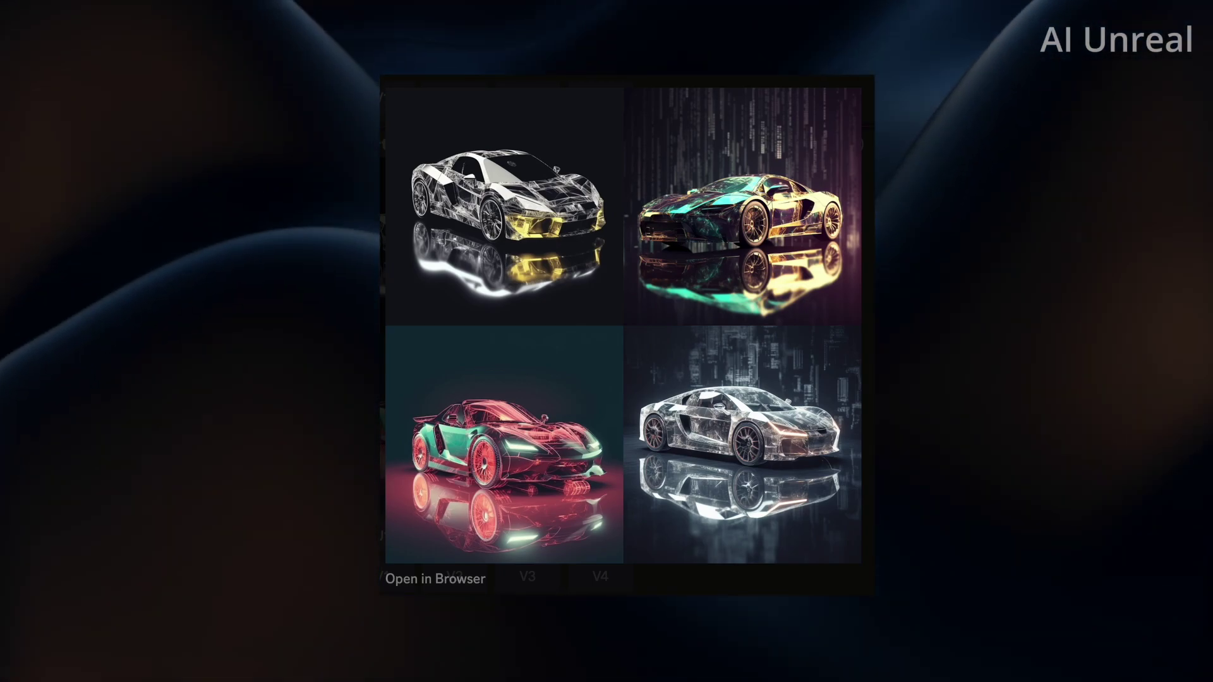
Enter the /imagine prompt 'sports car 3d isometric'.
text(/ima)
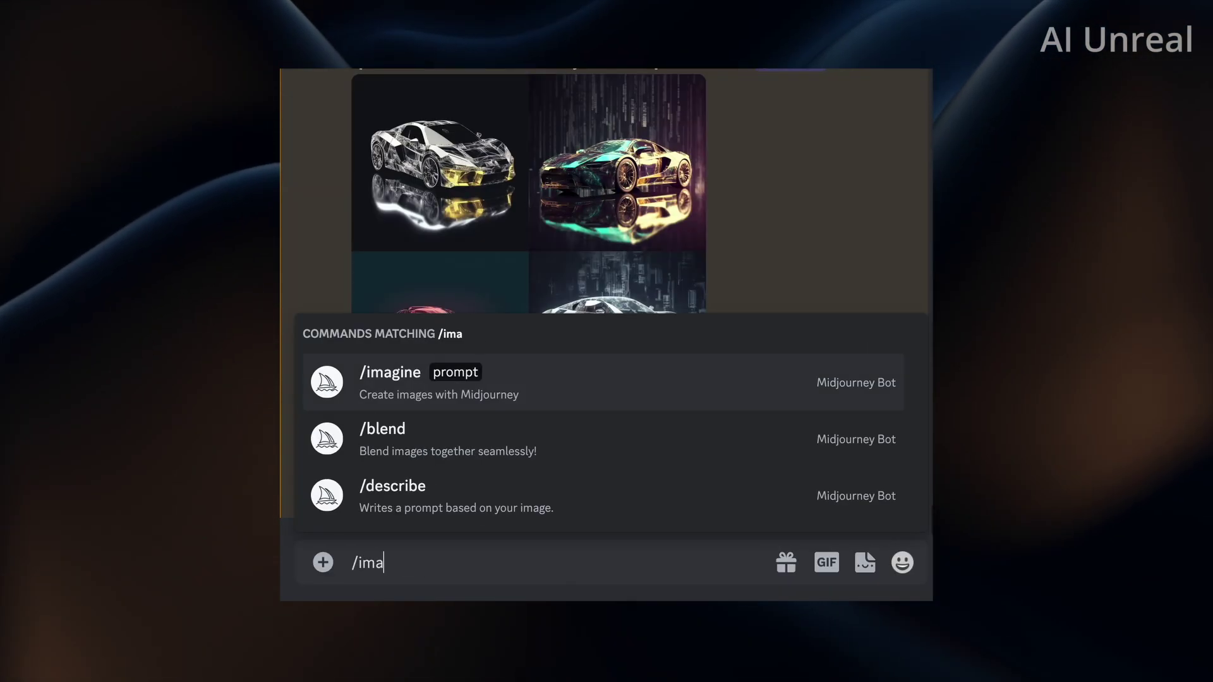
key(Tab)
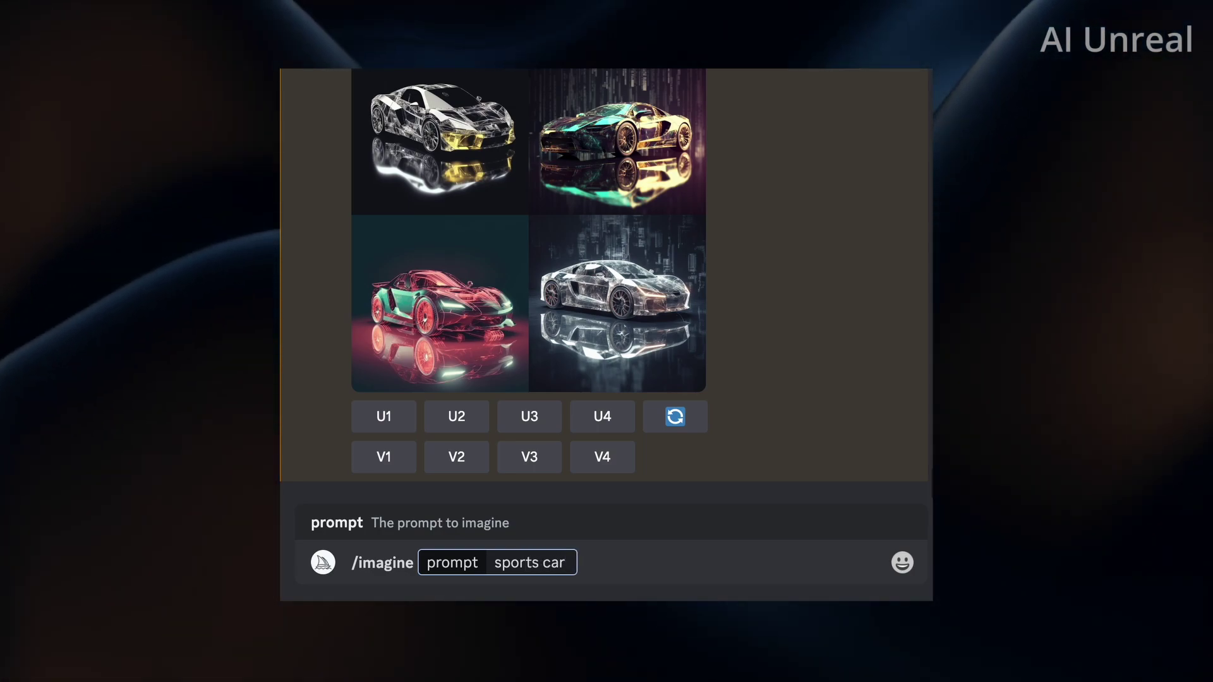
text(sports car 3d isometric)
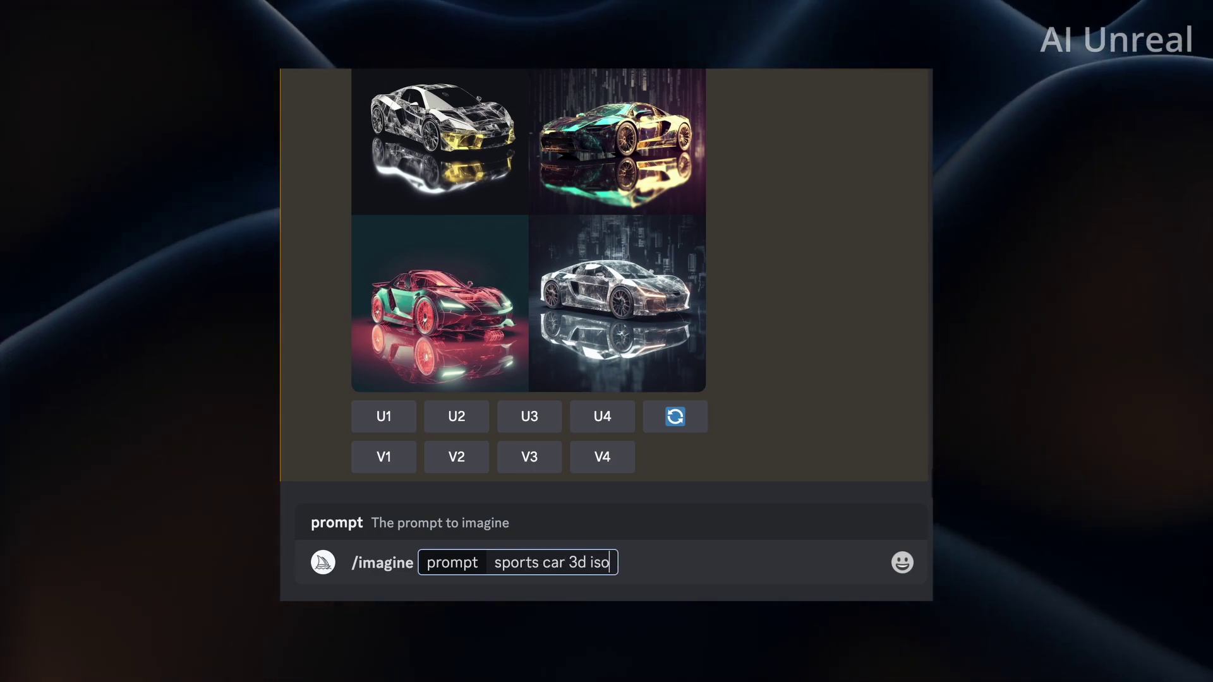